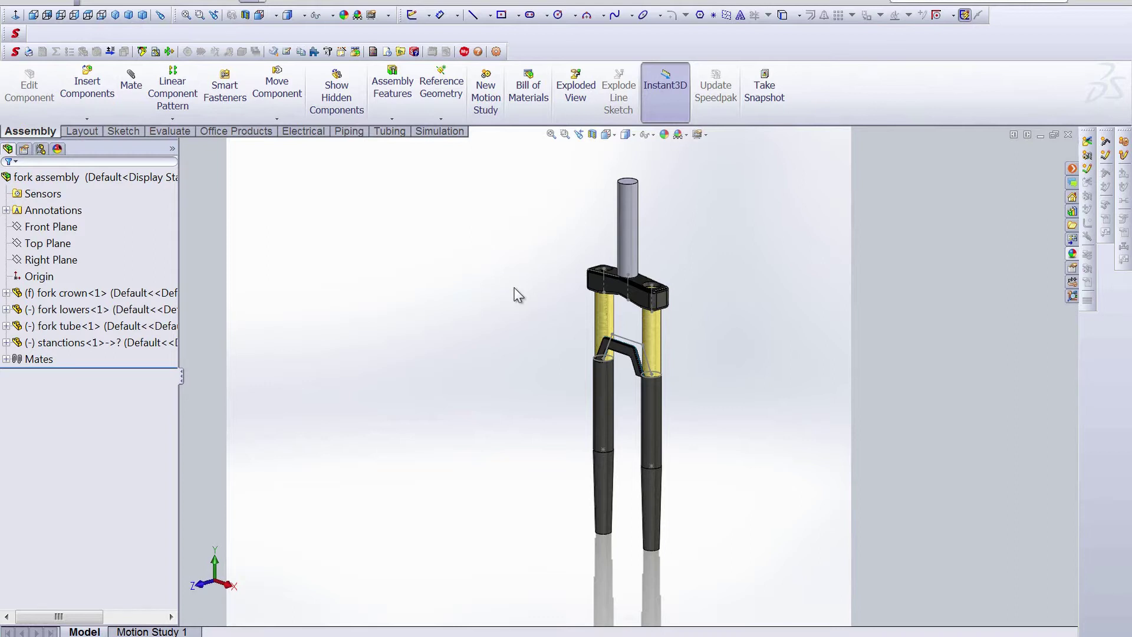
# Open the assembly's Scene, Lights, and Cameras settings and look over the scene, lights, camera, walk-through and snapshots entries.
pyautogui.click(57, 149)
pyautogui.click(42, 202)
pyautogui.click(40, 216)
pyautogui.click(42, 231)
pyautogui.click(48, 249)
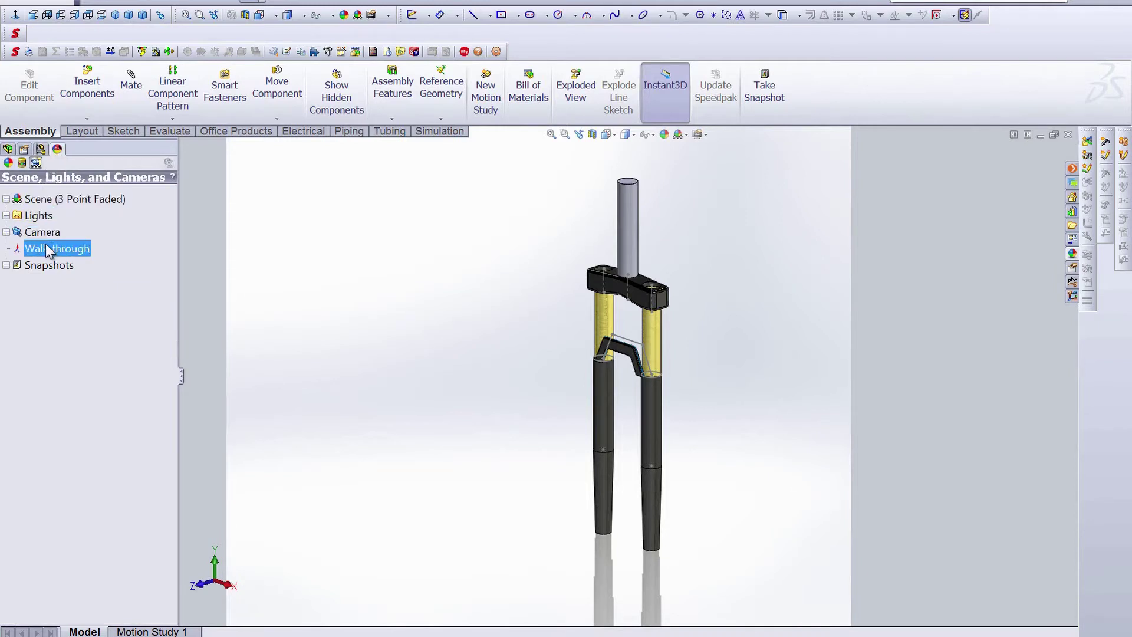
pyautogui.click(41, 232)
pyautogui.click(58, 272)
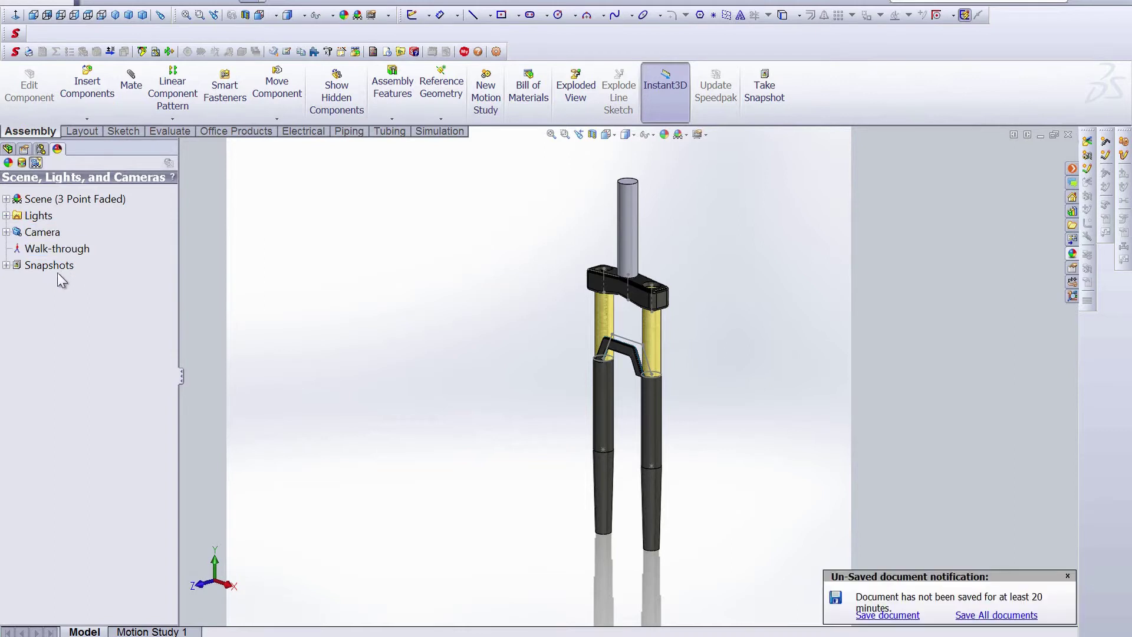
# Expand the 3 Point Faded scene and open it for editing from its 3 point beige environment.
pyautogui.click(6, 199)
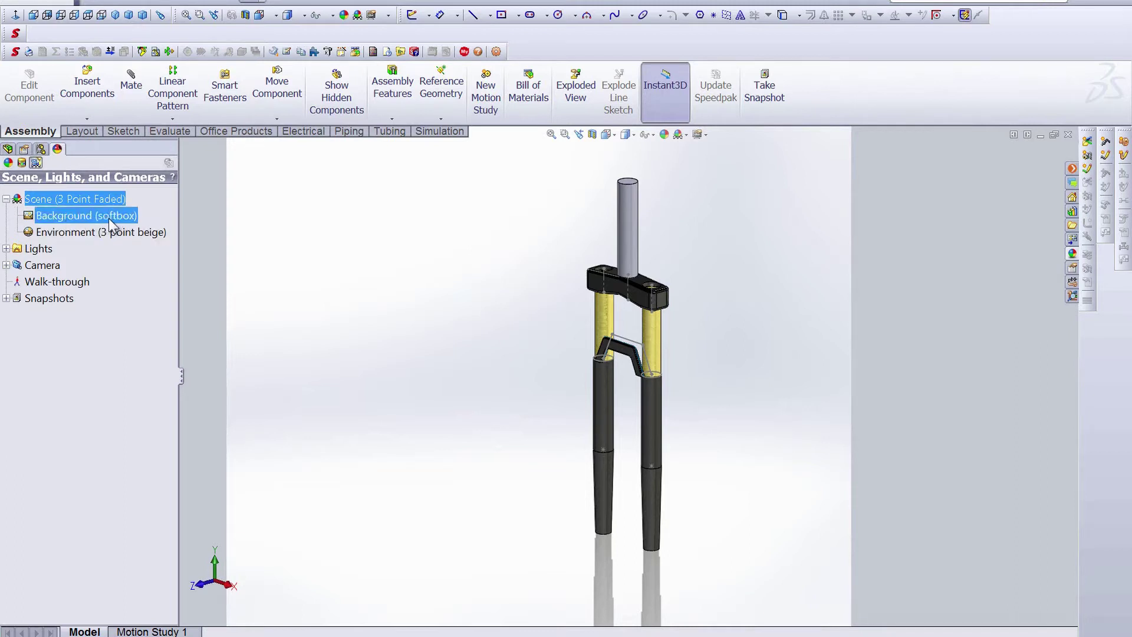
pyautogui.rightClick(98, 234)
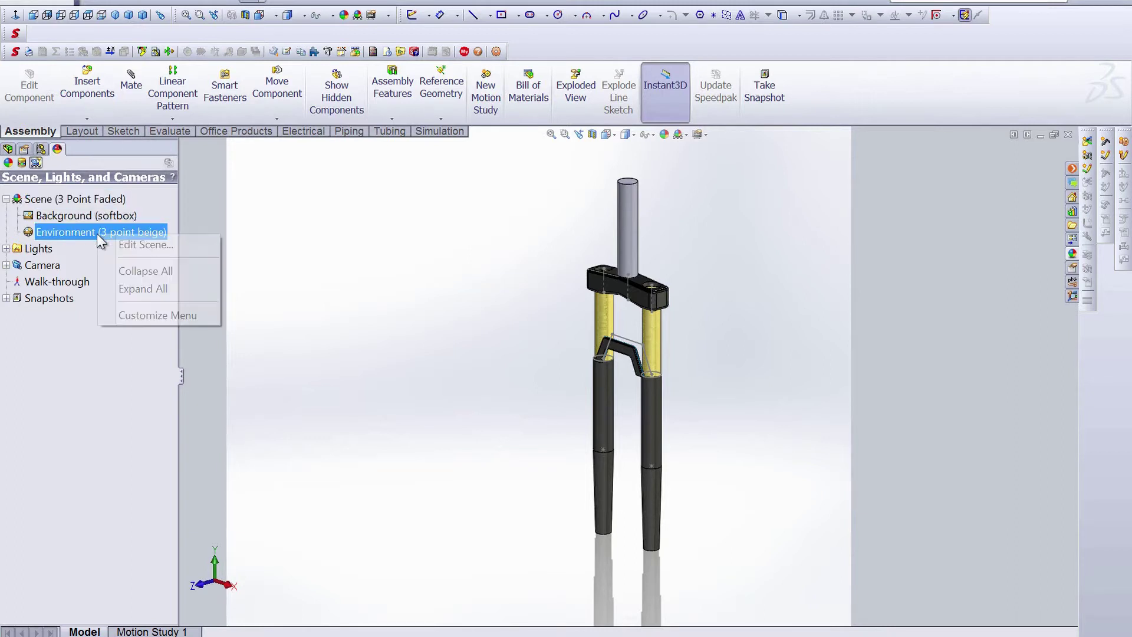
pyautogui.click(134, 243)
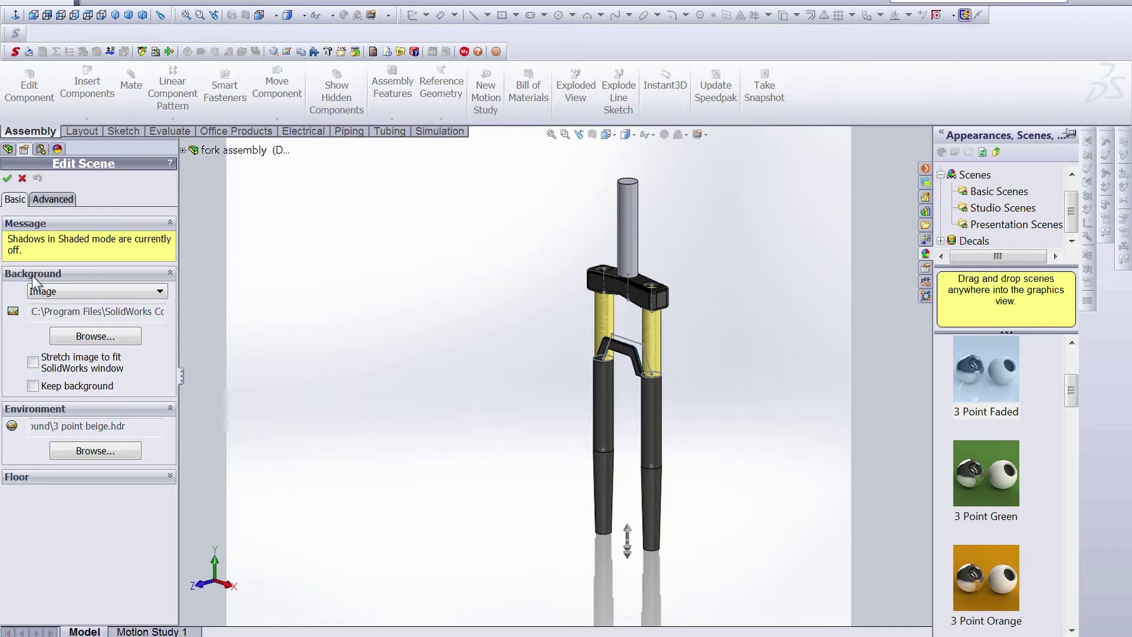
# Set the scene background to None, and switch it to a solid orange color.
pyautogui.click(60, 291)
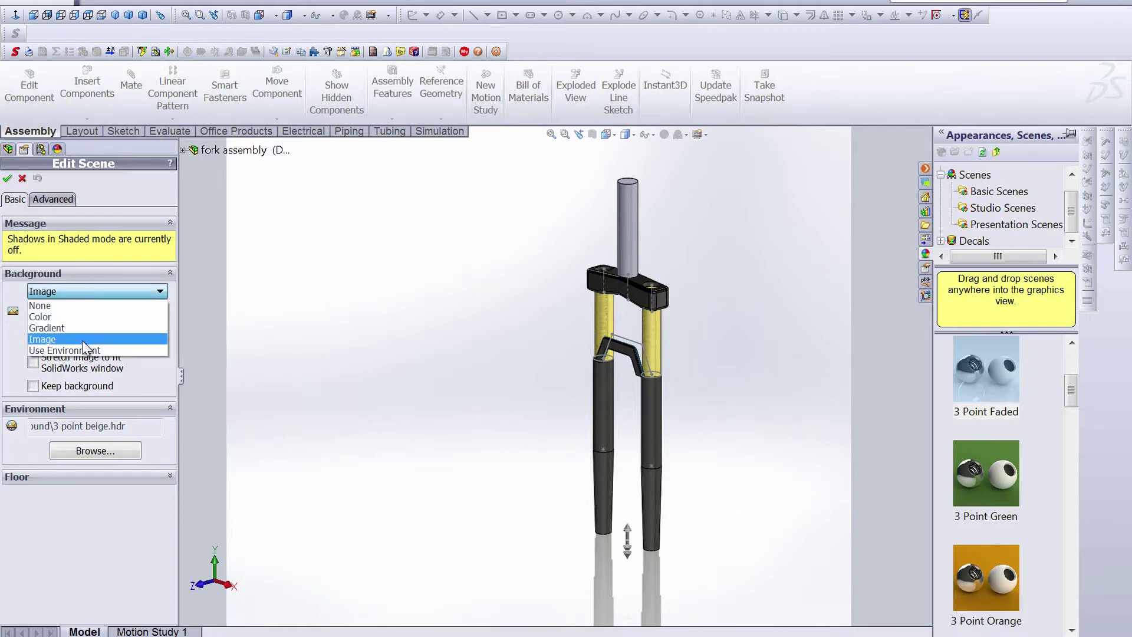
pyautogui.click(94, 305)
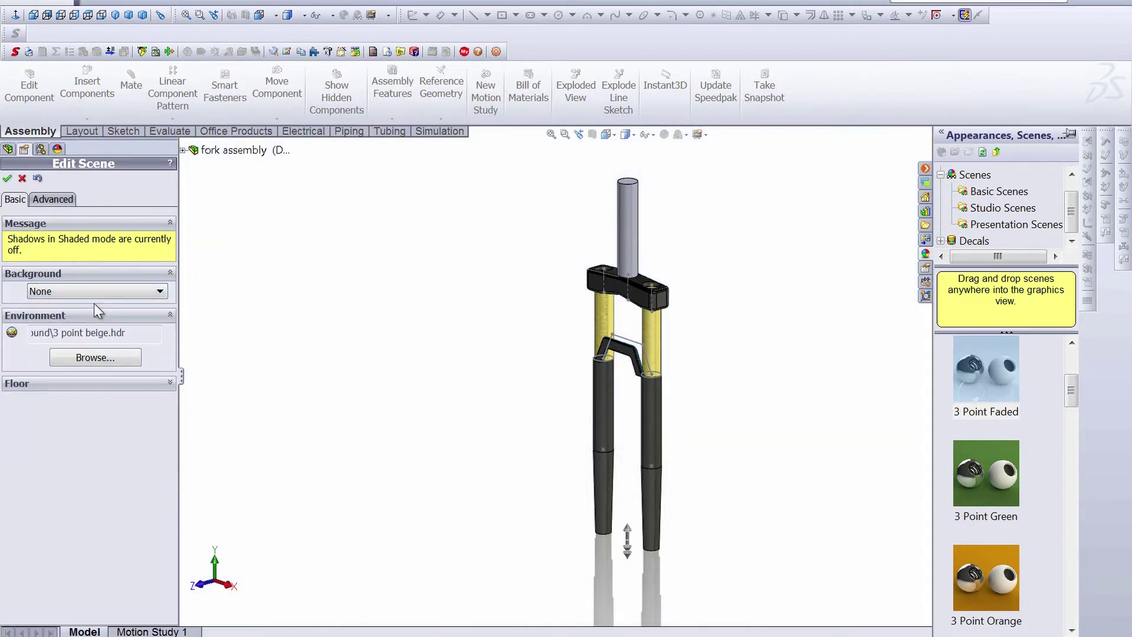
pyautogui.click(92, 292)
pyautogui.click(87, 318)
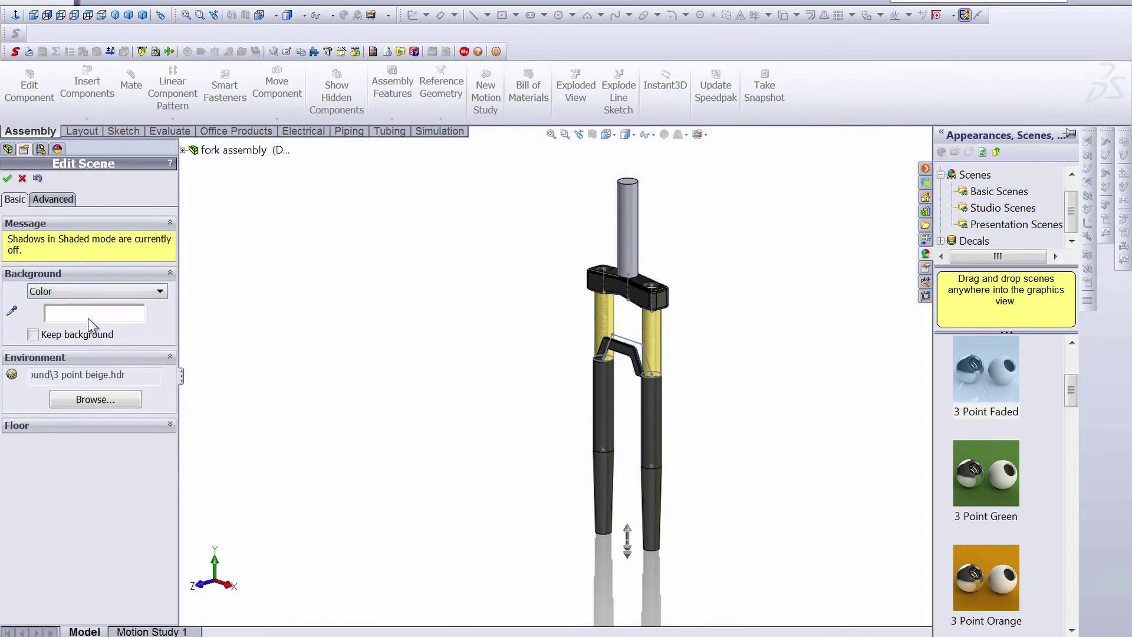
pyautogui.click(59, 310)
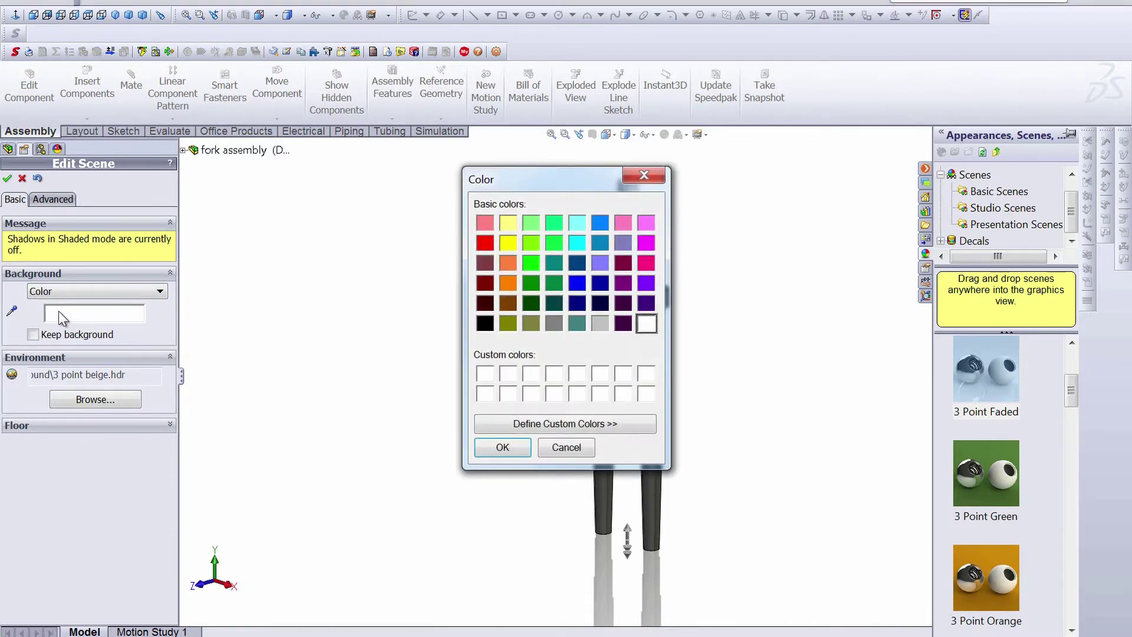
pyautogui.click(508, 283)
pyautogui.click(503, 451)
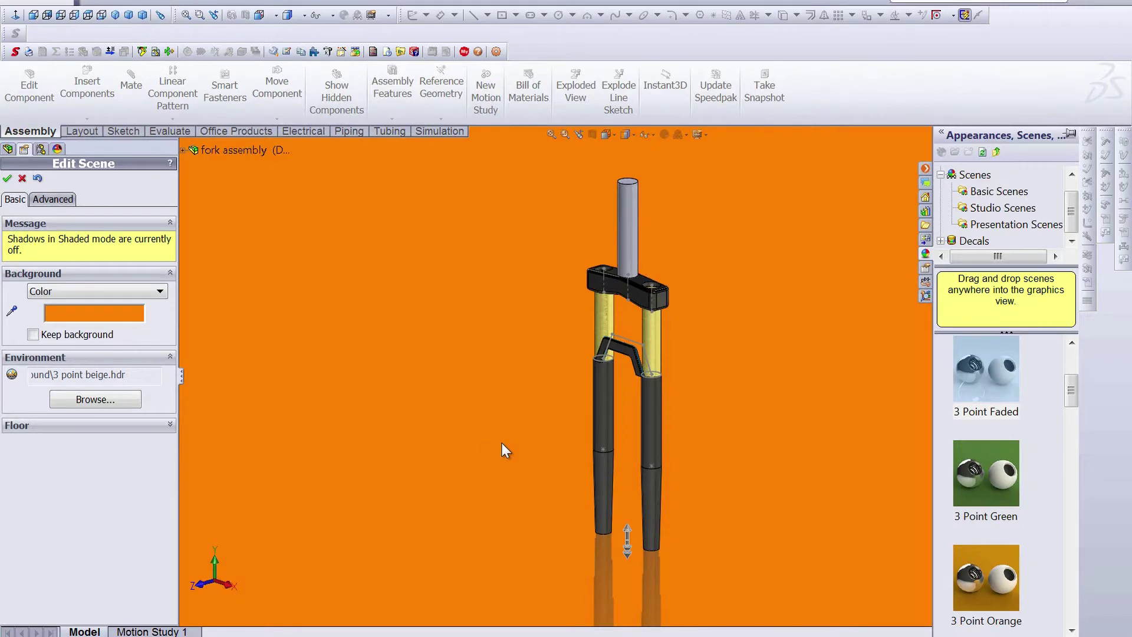
# Try blue as the solid background color, and change it to white.
pyautogui.click(108, 315)
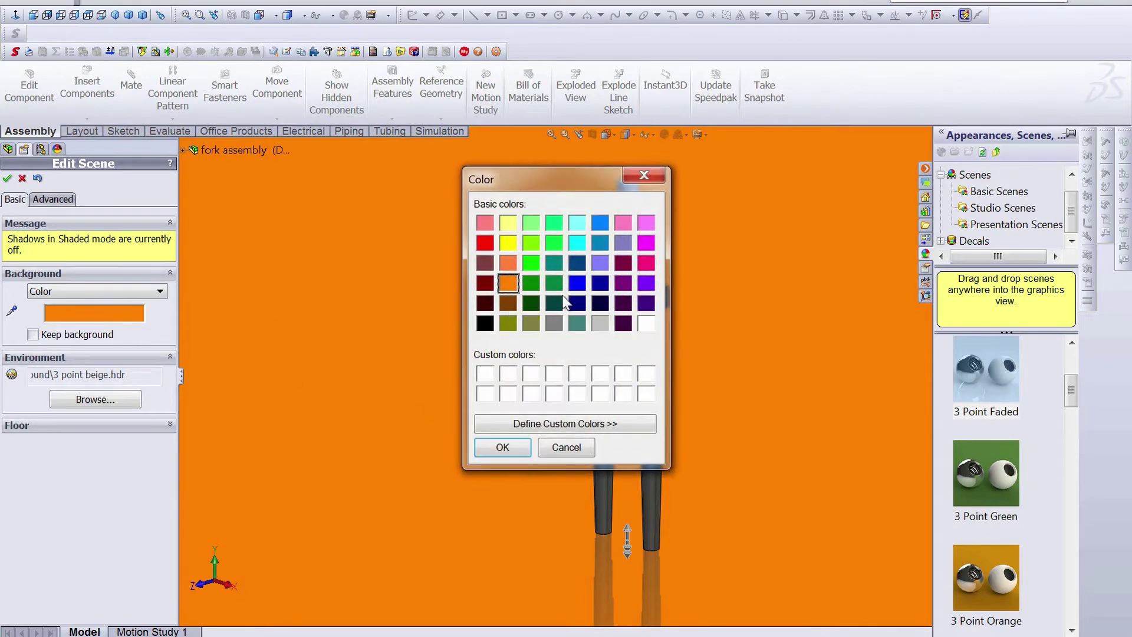
pyautogui.click(577, 283)
pyautogui.click(504, 447)
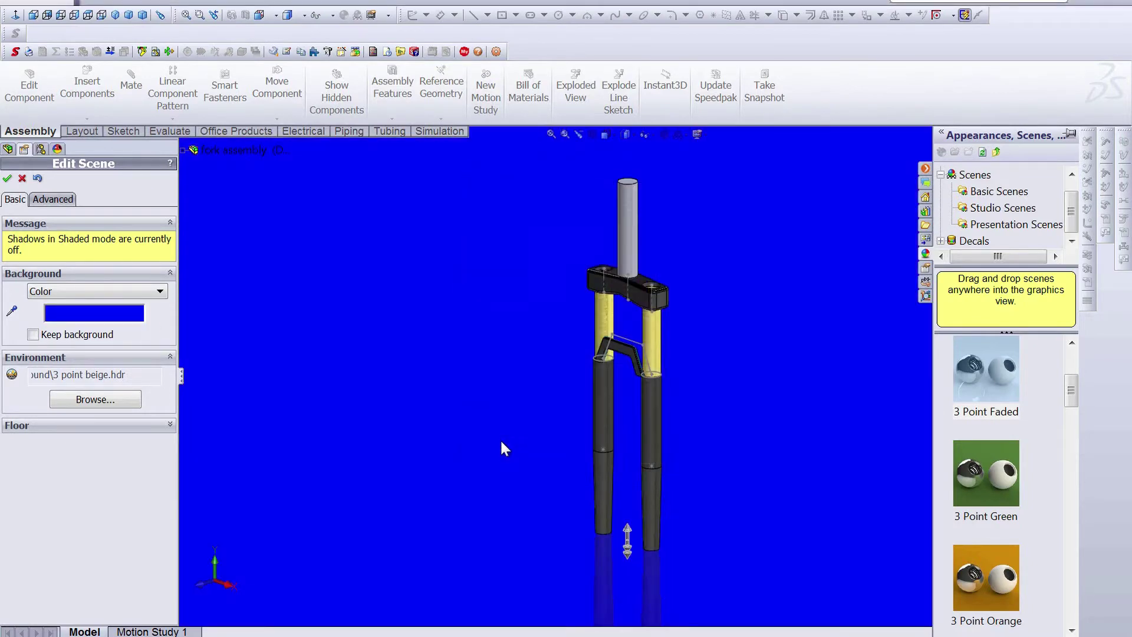
pyautogui.click(100, 318)
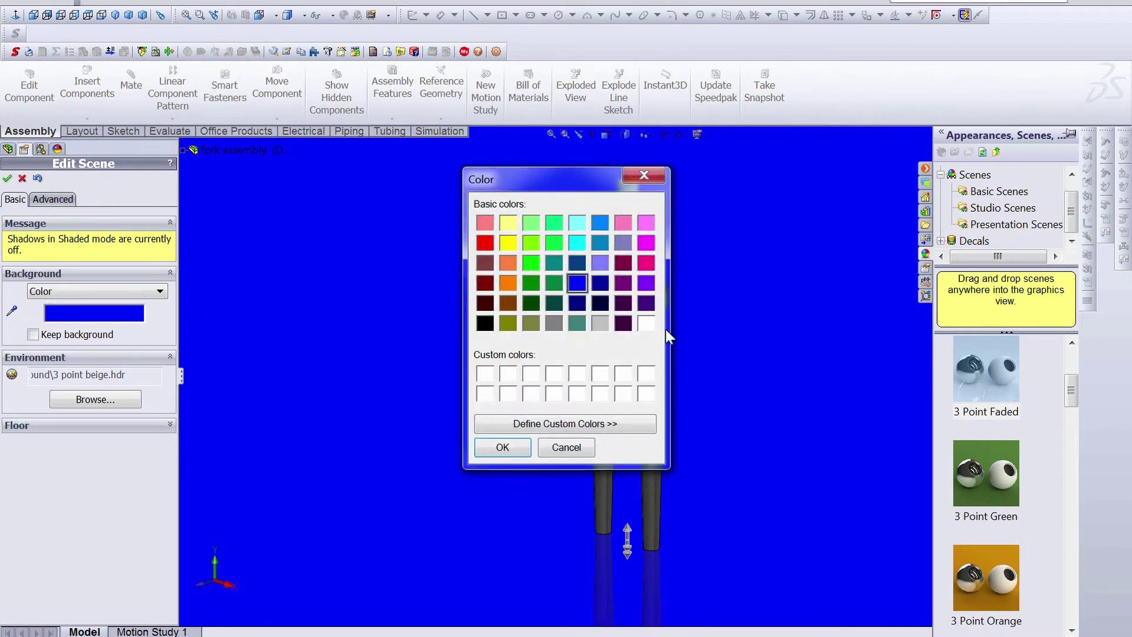
pyautogui.click(646, 324)
pyautogui.click(501, 449)
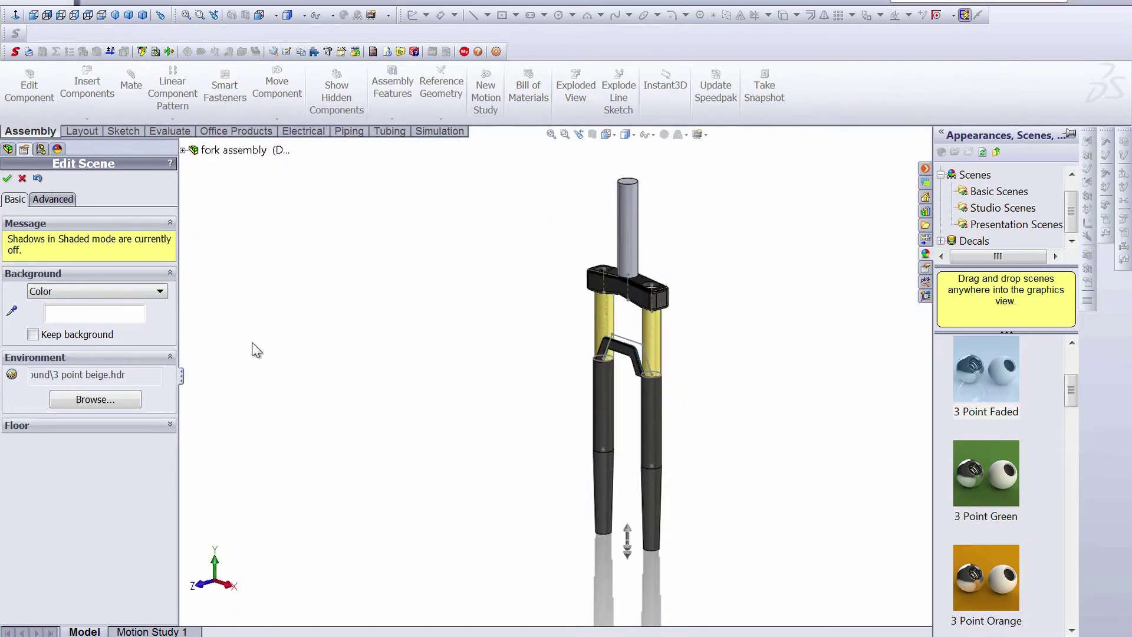
# Switch the scene background to a gradient and set its bottom gradient color to cyan.
pyautogui.click(158, 292)
pyautogui.click(160, 293)
pyautogui.click(161, 291)
pyautogui.click(125, 328)
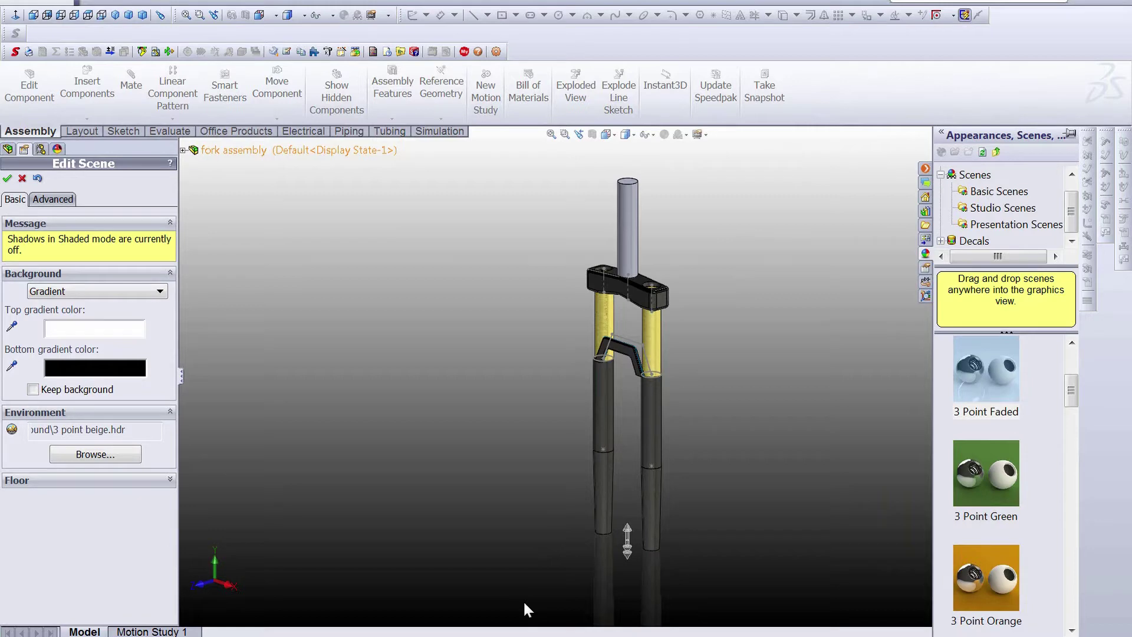
pyautogui.click(118, 367)
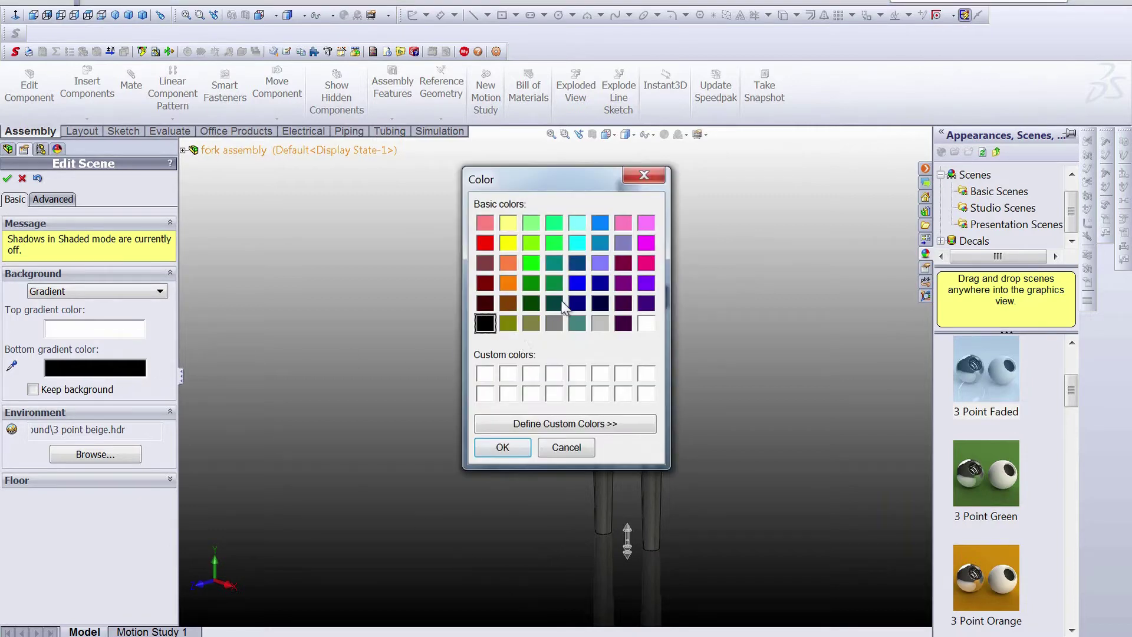
pyautogui.click(577, 242)
pyautogui.click(502, 448)
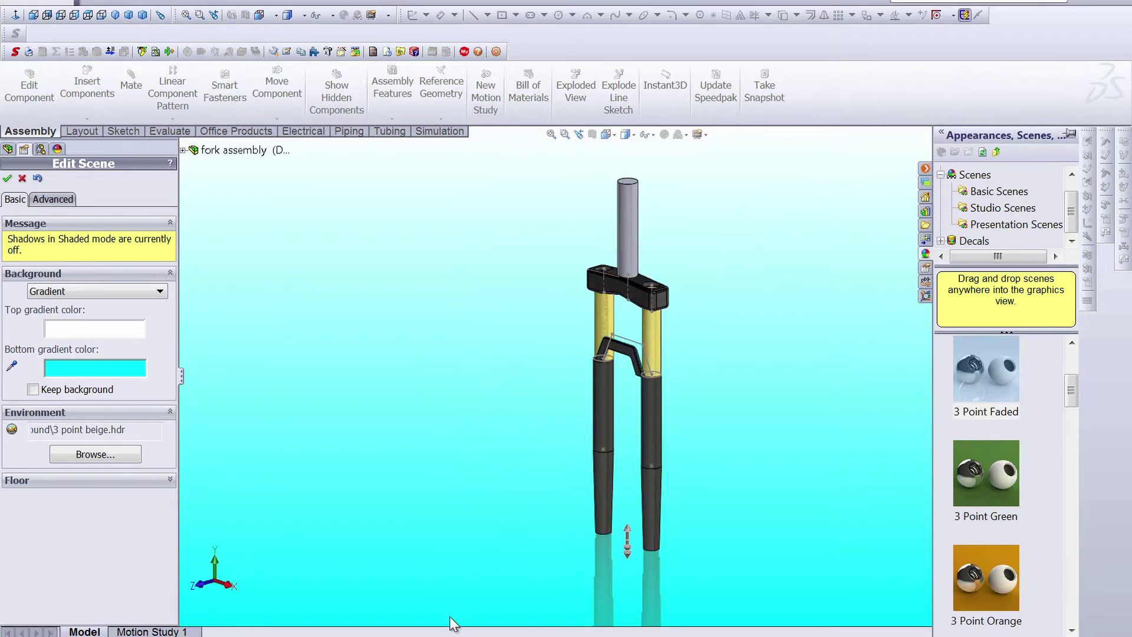
# Set the bottom gradient color of the background to orange.
pyautogui.click(140, 368)
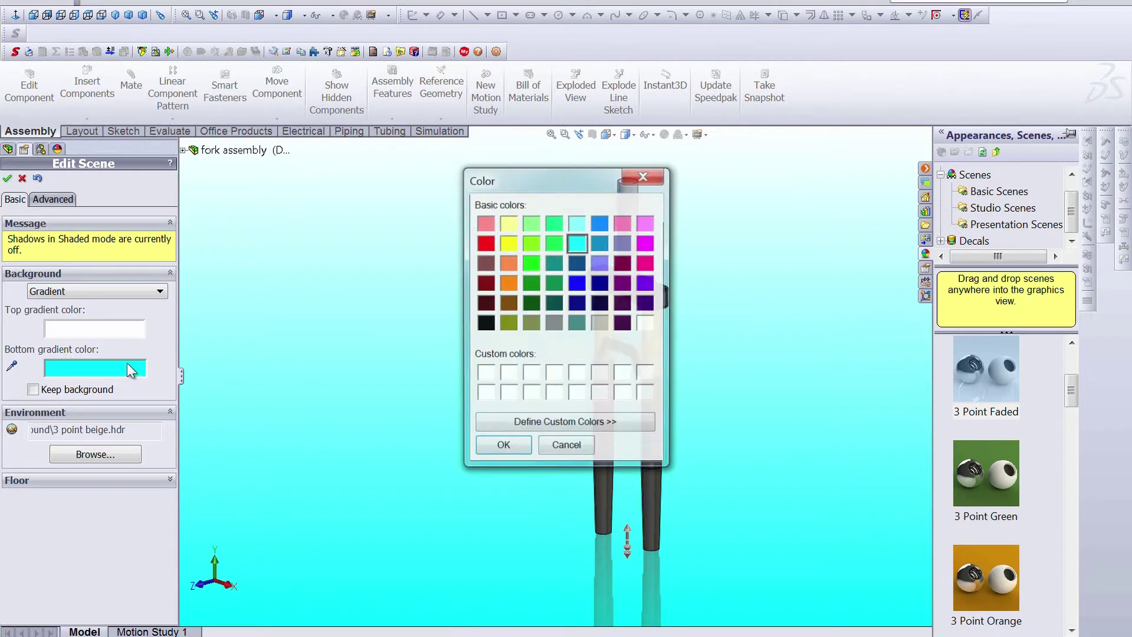
pyautogui.click(508, 283)
pyautogui.click(504, 447)
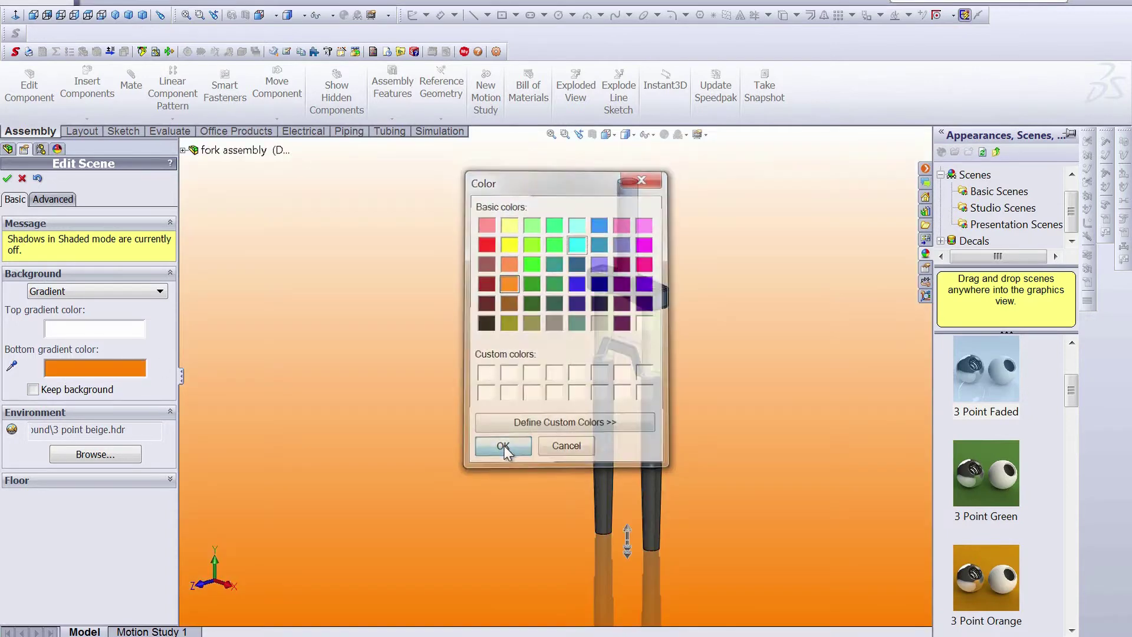
# Set the background to Use Environment and apply the 3 Point Blue studio scene.
pyautogui.click(158, 293)
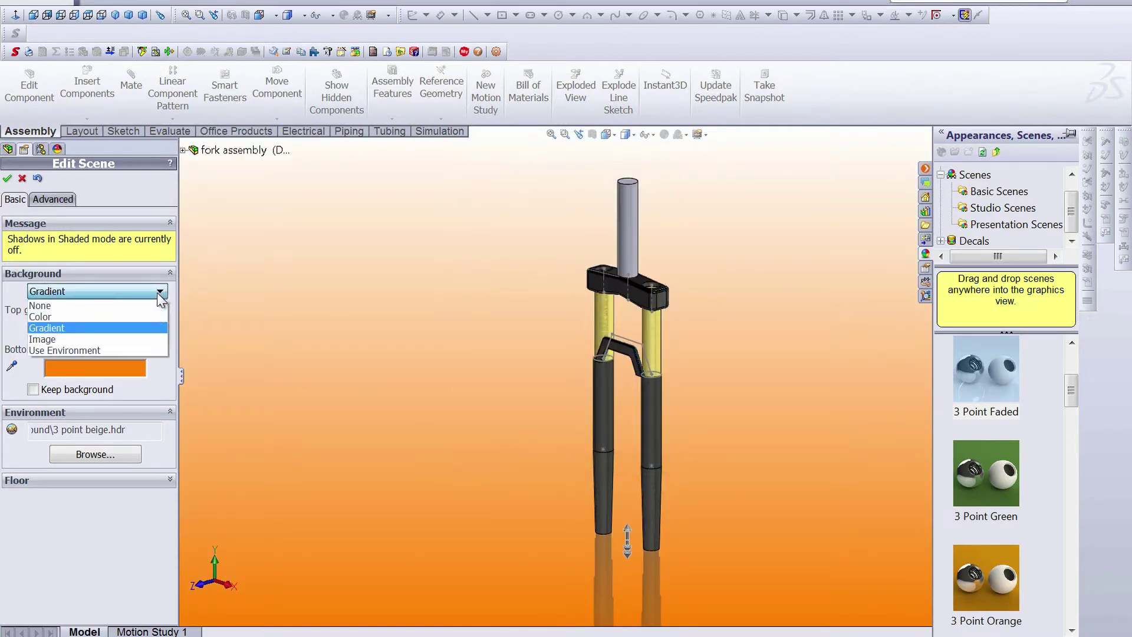
pyautogui.click(129, 349)
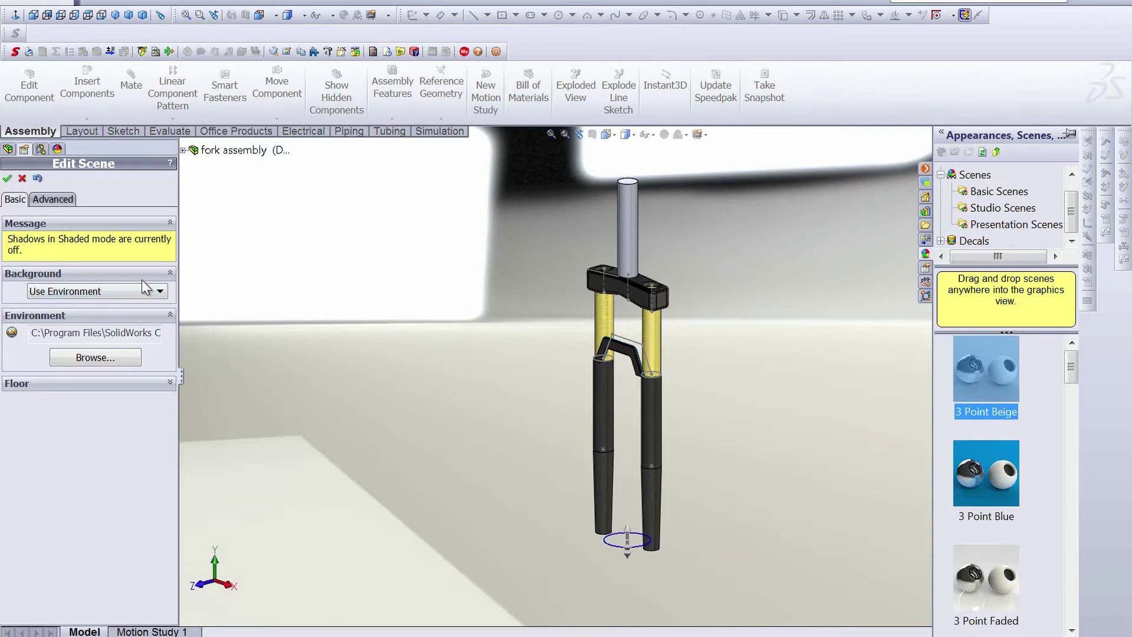
pyautogui.click(991, 483)
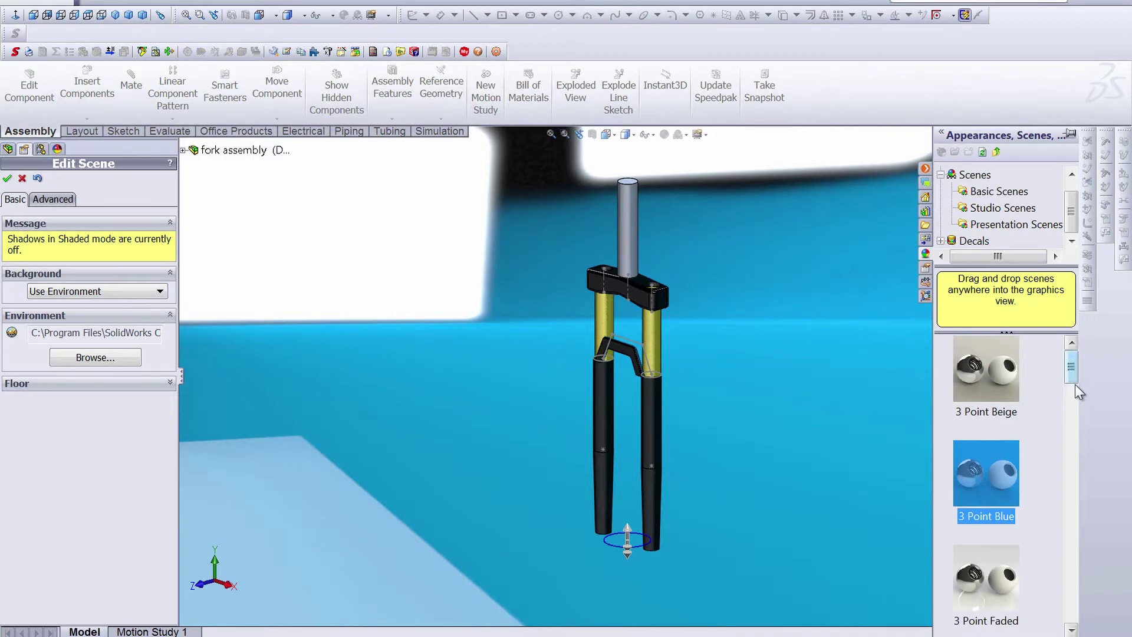
# Try the Backdrop - Ambient White and Backdrop - Studio with Fill Lights scenes behind the fork.
pyautogui.moveTo(1073, 377); pyautogui.dragTo(1078, 425)
pyautogui.click(991, 464)
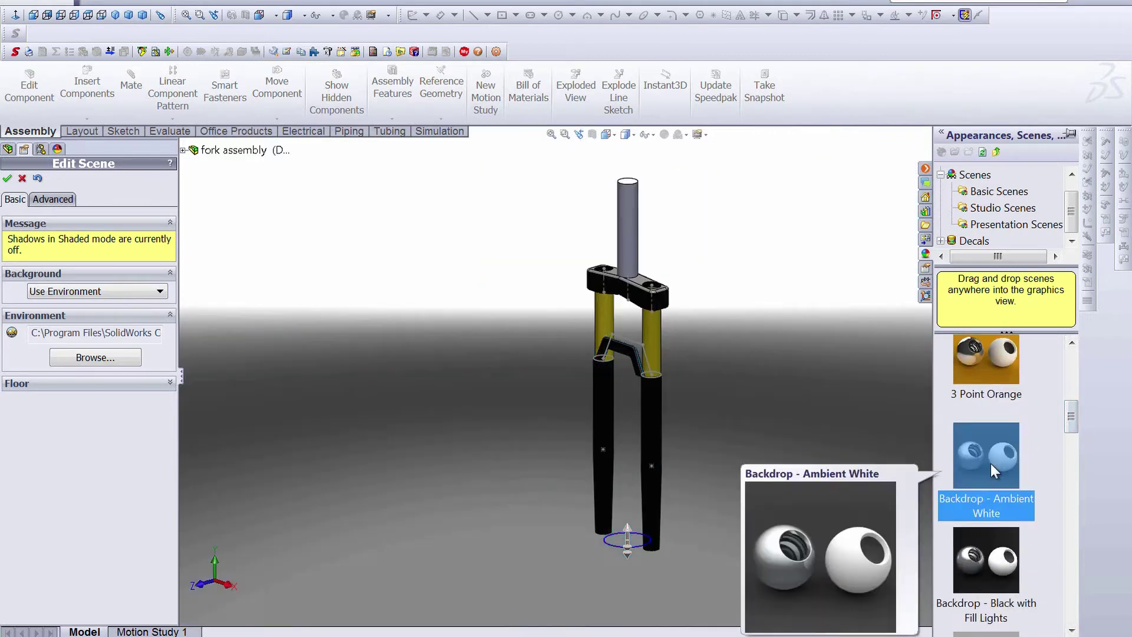
pyautogui.moveTo(1073, 427); pyautogui.dragTo(1075, 476)
pyautogui.click(989, 479)
pyautogui.moveTo(988, 477)
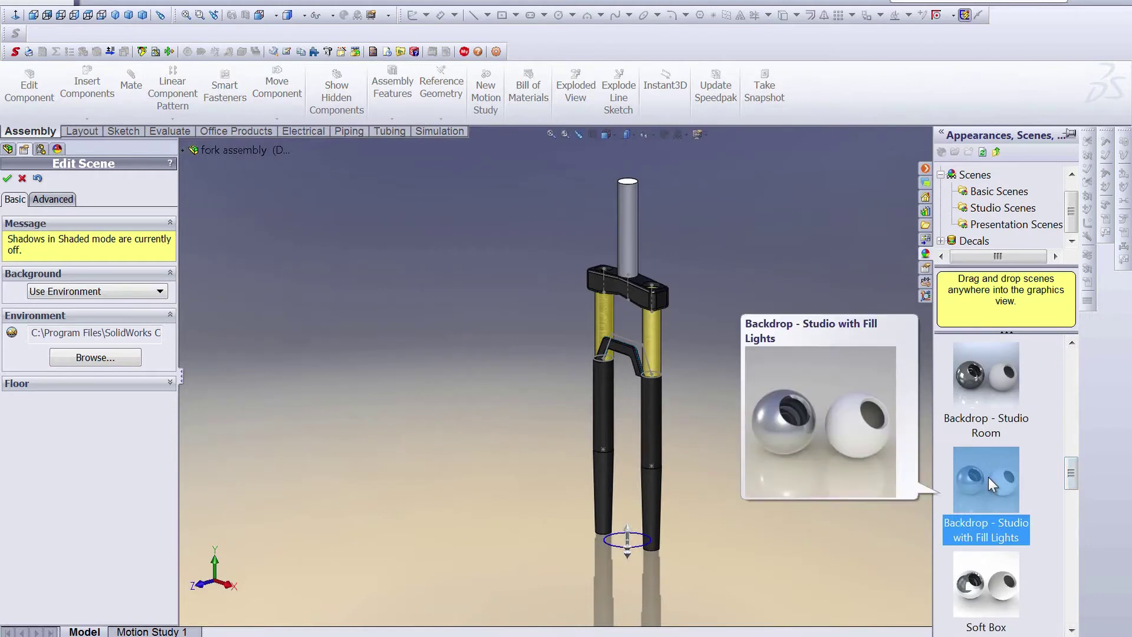
# Apply the Soft Spotlight scene to the fork assembly.
pyautogui.moveTo(1071, 476); pyautogui.dragTo(1072, 491)
pyautogui.click(1000, 522)
pyautogui.moveTo(1000, 522)
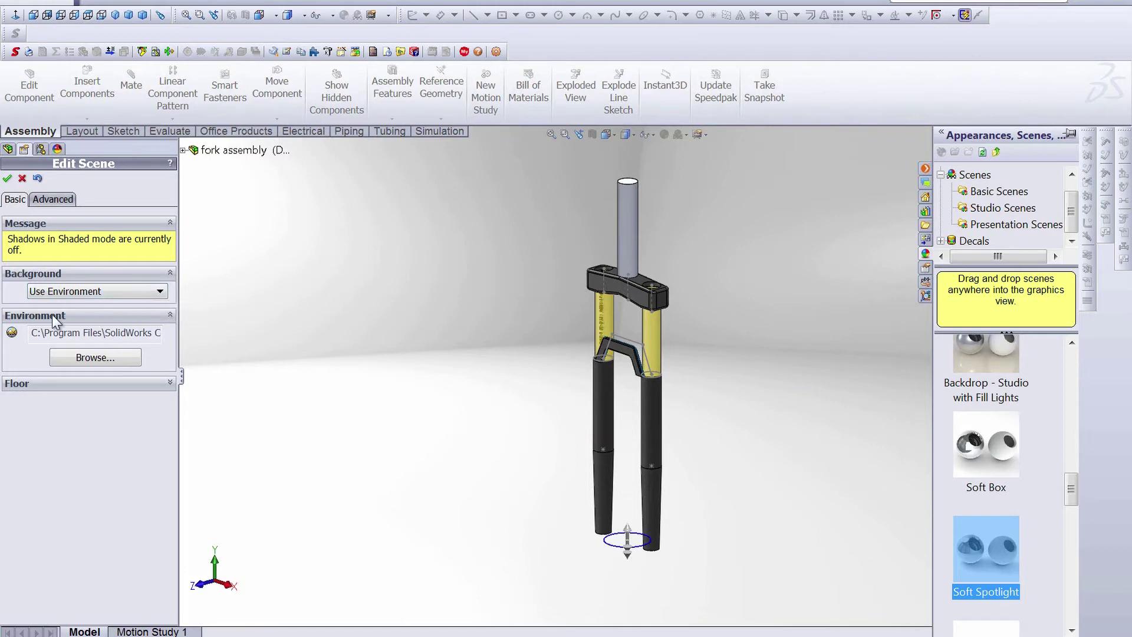
# Set the background type to Image and load the desert landscape picture from the Desktop.
pyautogui.click(58, 289)
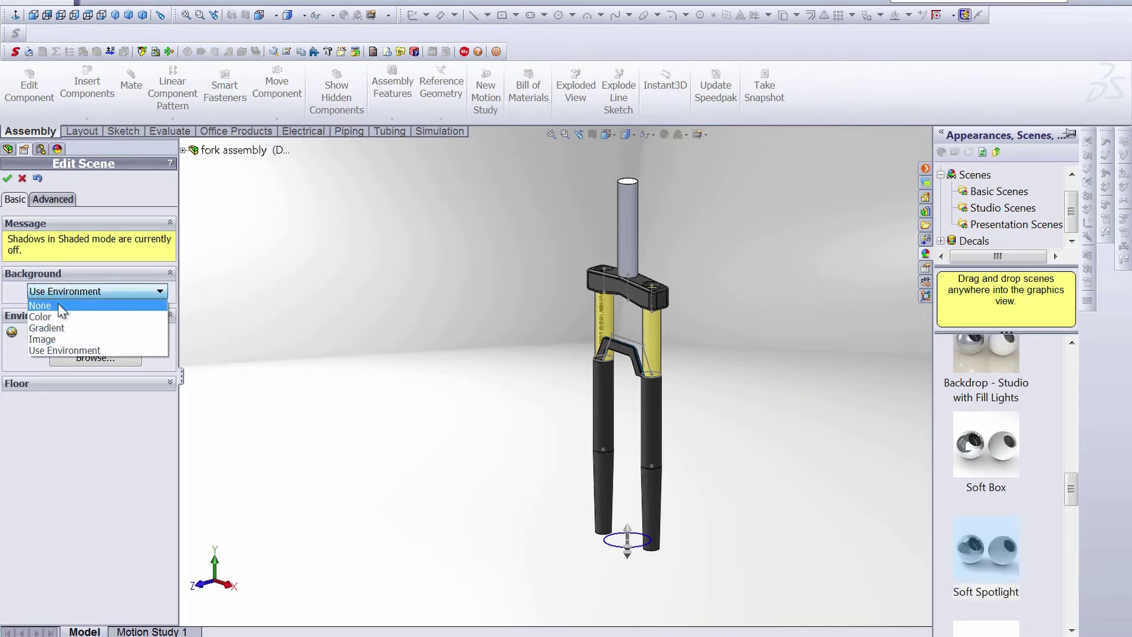
pyautogui.click(63, 338)
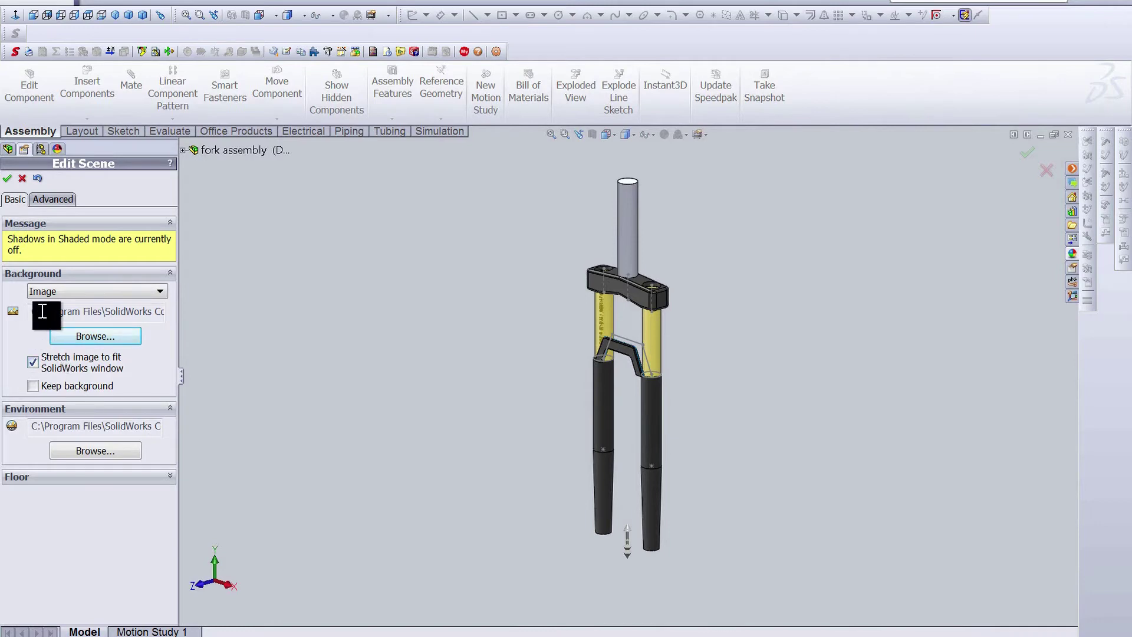
pyautogui.click(98, 339)
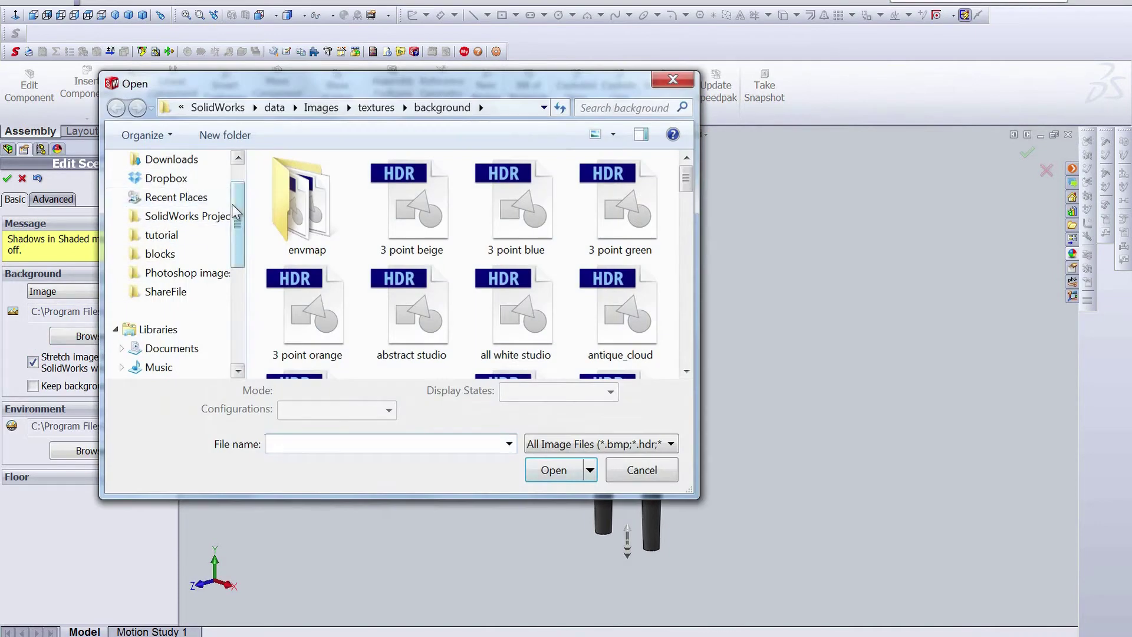
pyautogui.scroll(2, 177, 236)
pyautogui.click(186, 182)
pyautogui.moveTo(686, 208); pyautogui.dragTo(687, 304)
pyautogui.doubleClick(353, 301)
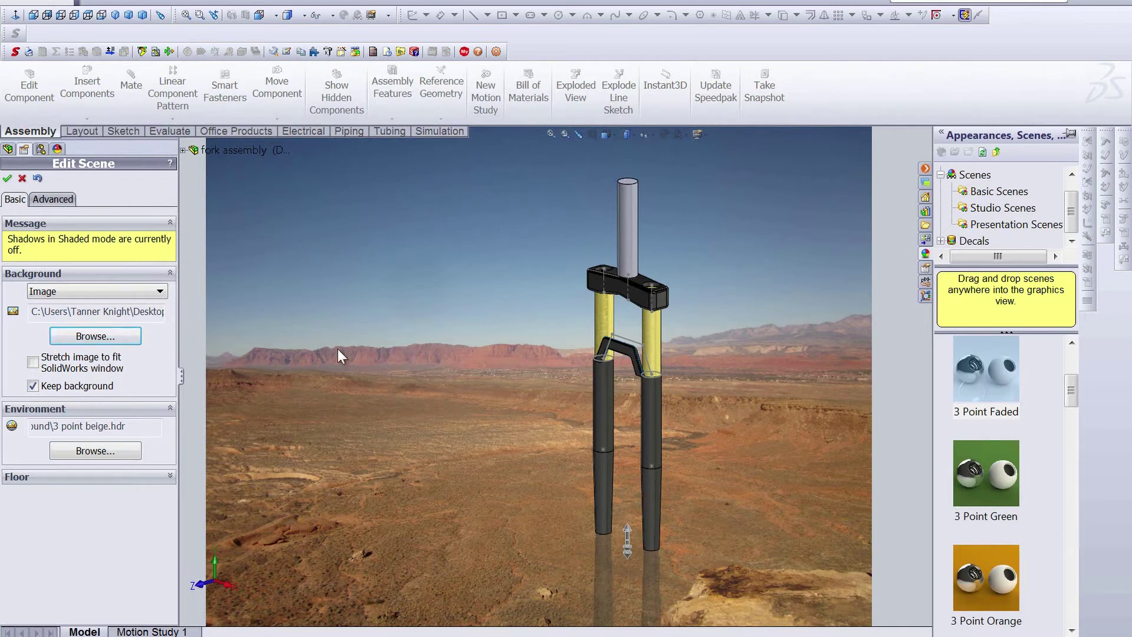
# Set the background to Use Environment and load the desert landscape picture from the Desktop as the environment image.
pyautogui.click(137, 290)
pyautogui.click(105, 350)
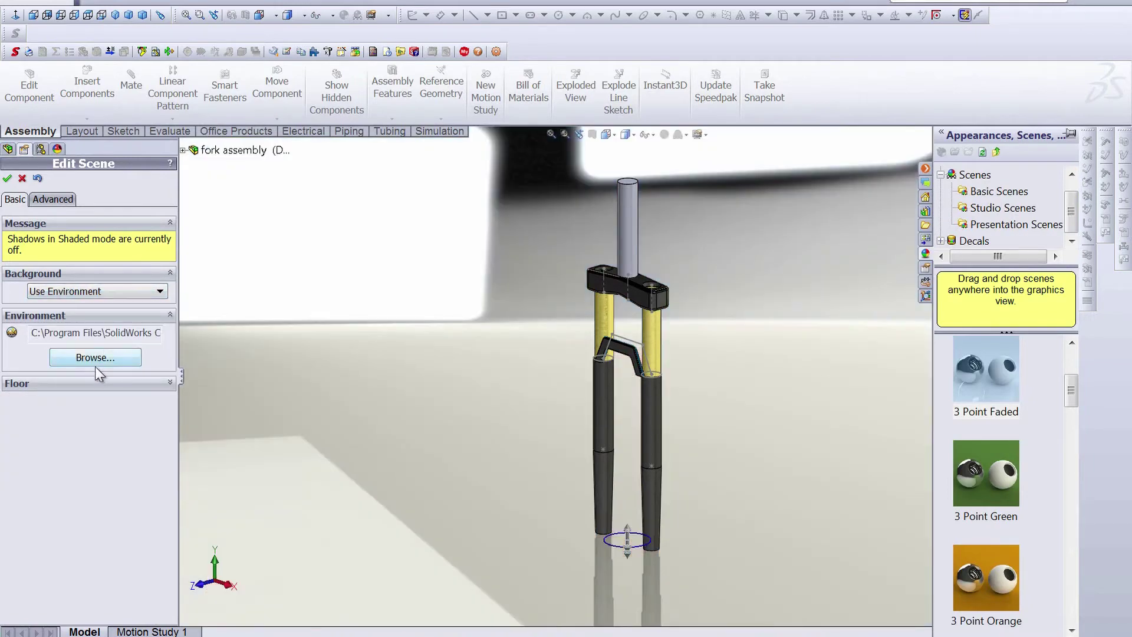
pyautogui.click(95, 359)
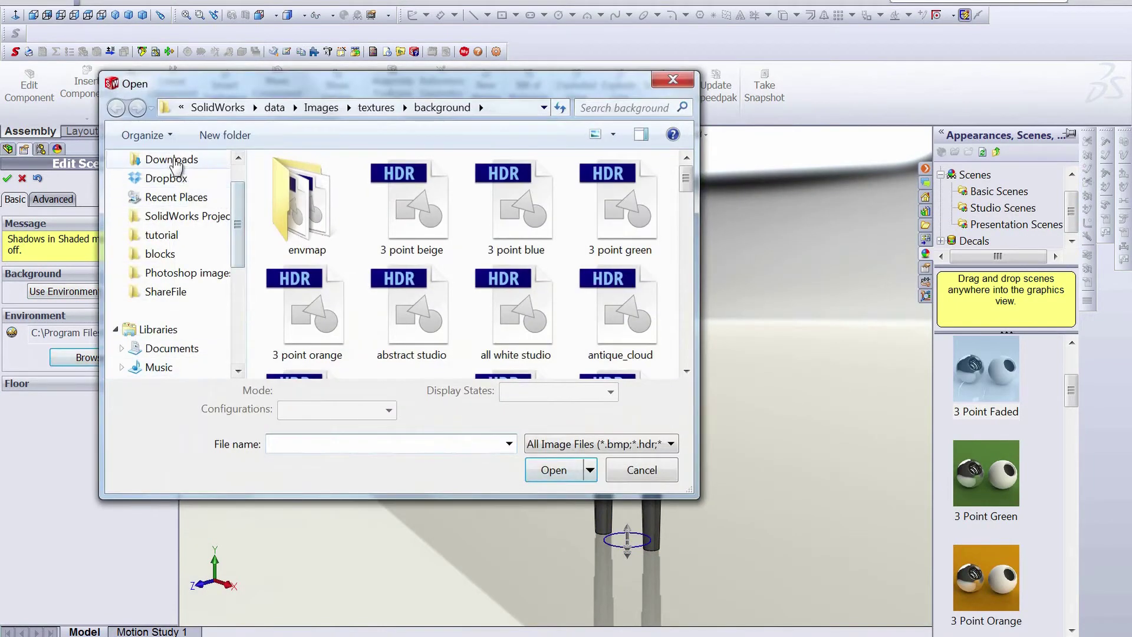
pyautogui.scroll(3, 238, 174)
pyautogui.click(165, 184)
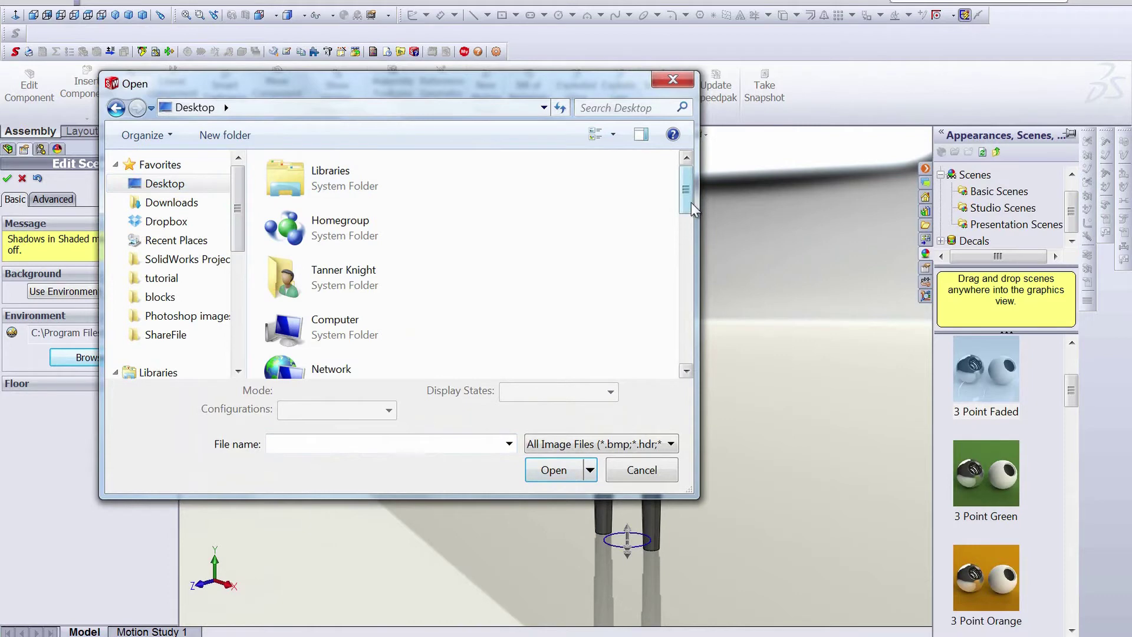
pyautogui.scroll(-5, 345, 307)
pyautogui.doubleClick(345, 304)
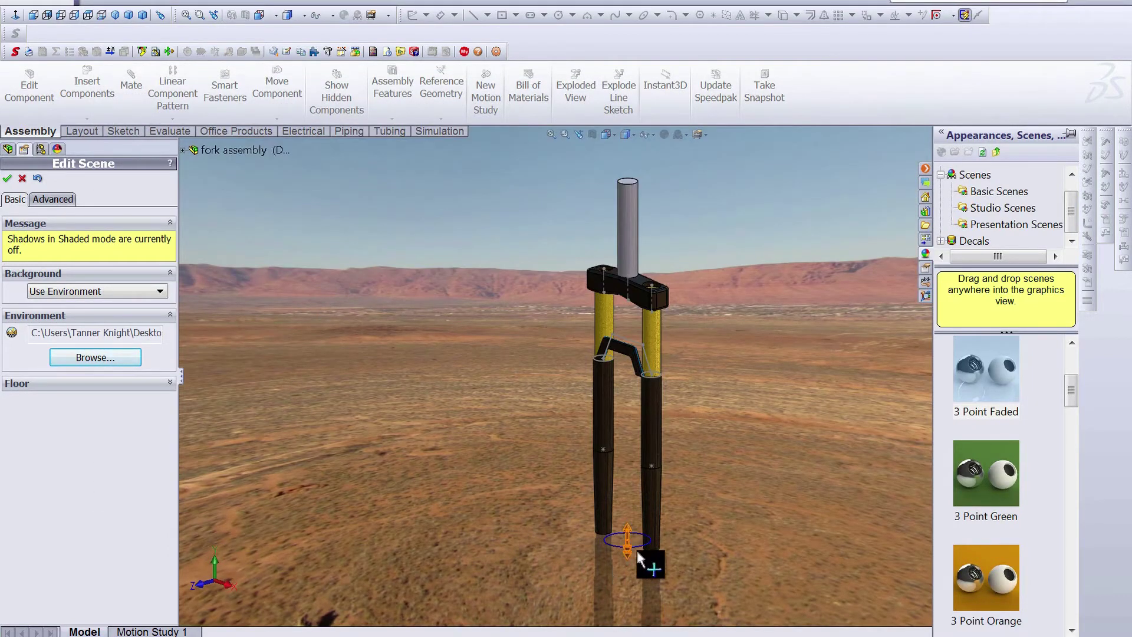
# Adjust the placement of the desert environment with the floor handles beneath the fork legs.
pyautogui.moveTo(623, 555); pyautogui.dragTo(576, 457)
pyautogui.moveTo(684, 511); pyautogui.dragTo(625, 613)
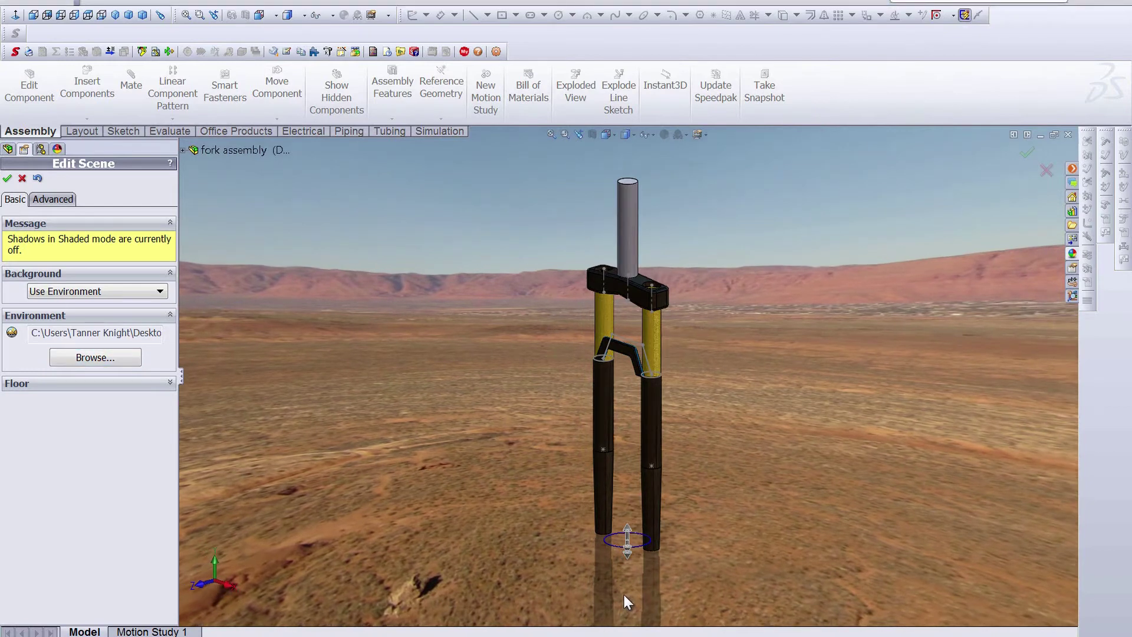
# Apply the Factory scene to the fork assembly.
pyautogui.click(1073, 253)
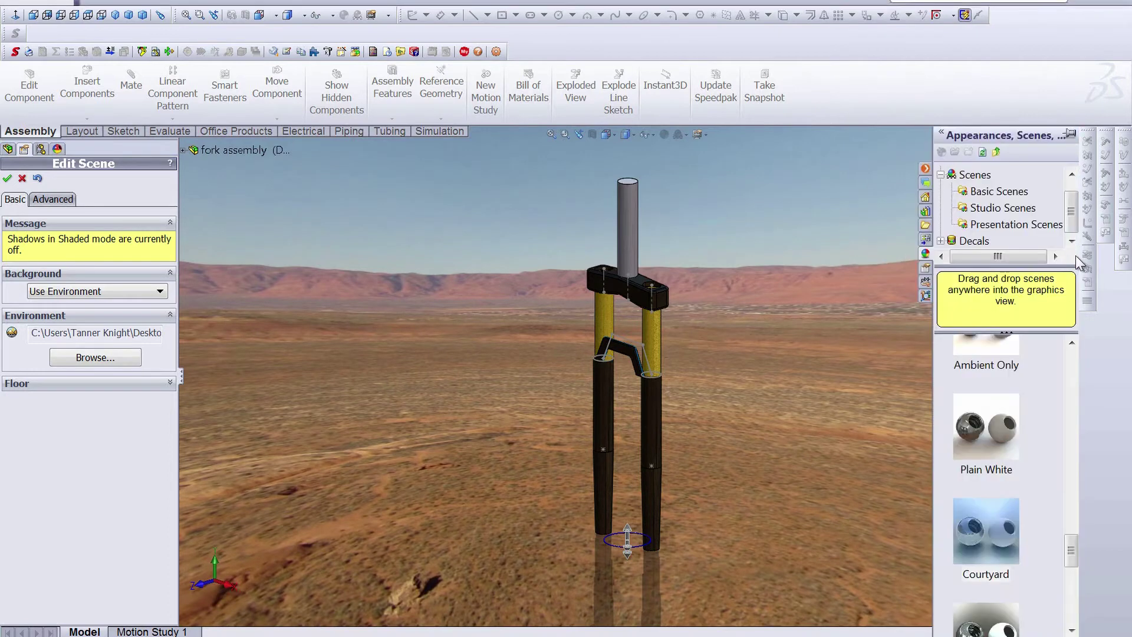
pyautogui.moveTo(1071, 556)
pyautogui.mouseDown()
pyautogui.moveTo(1077, 497)
pyautogui.moveTo(1078, 574)
pyautogui.mouseUp()
pyautogui.doubleClick(986, 513)
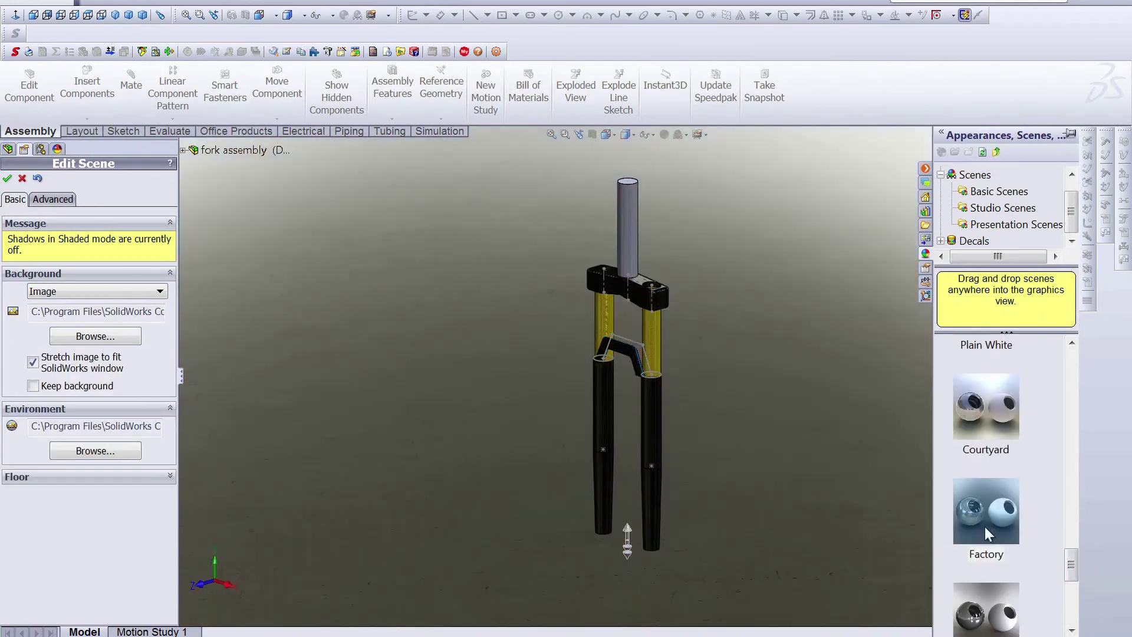
# Apply the 3 Point Green scene to the fork assembly.
pyautogui.moveTo(1071, 573); pyautogui.dragTo(1070, 569)
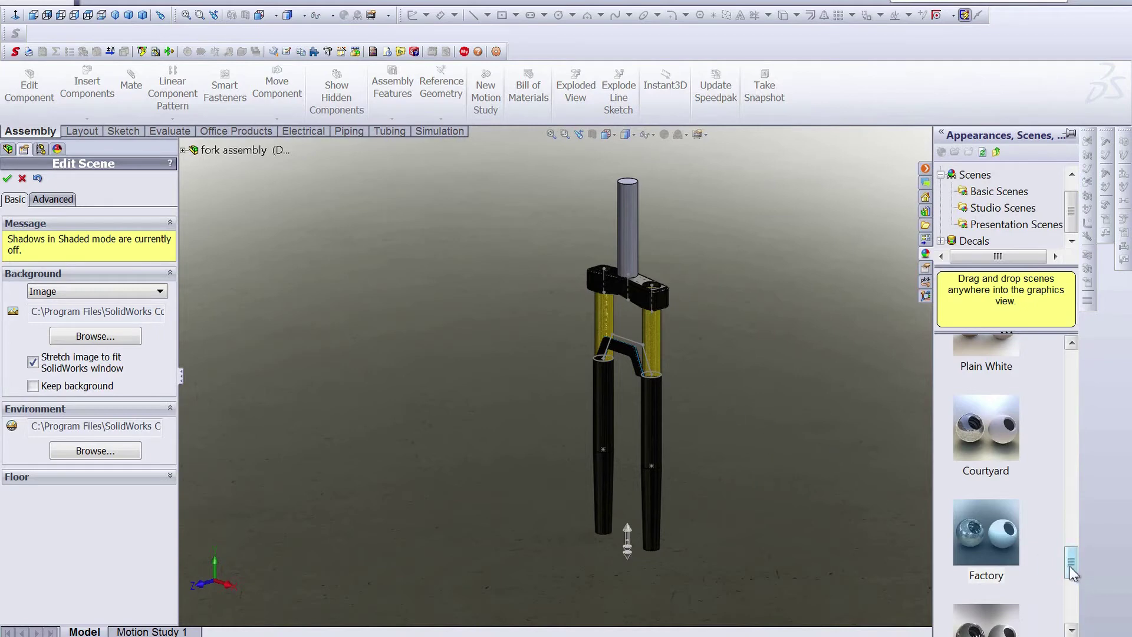
pyautogui.moveTo(1069, 566); pyautogui.dragTo(1069, 406)
pyautogui.doubleClick(1011, 403)
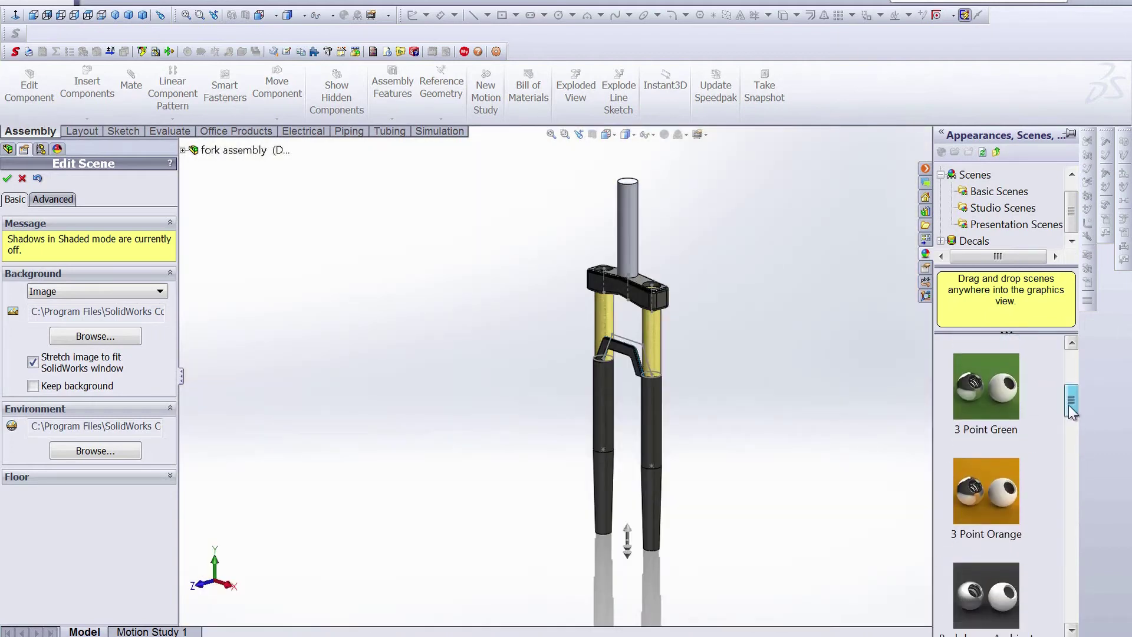
pyautogui.doubleClick(1009, 408)
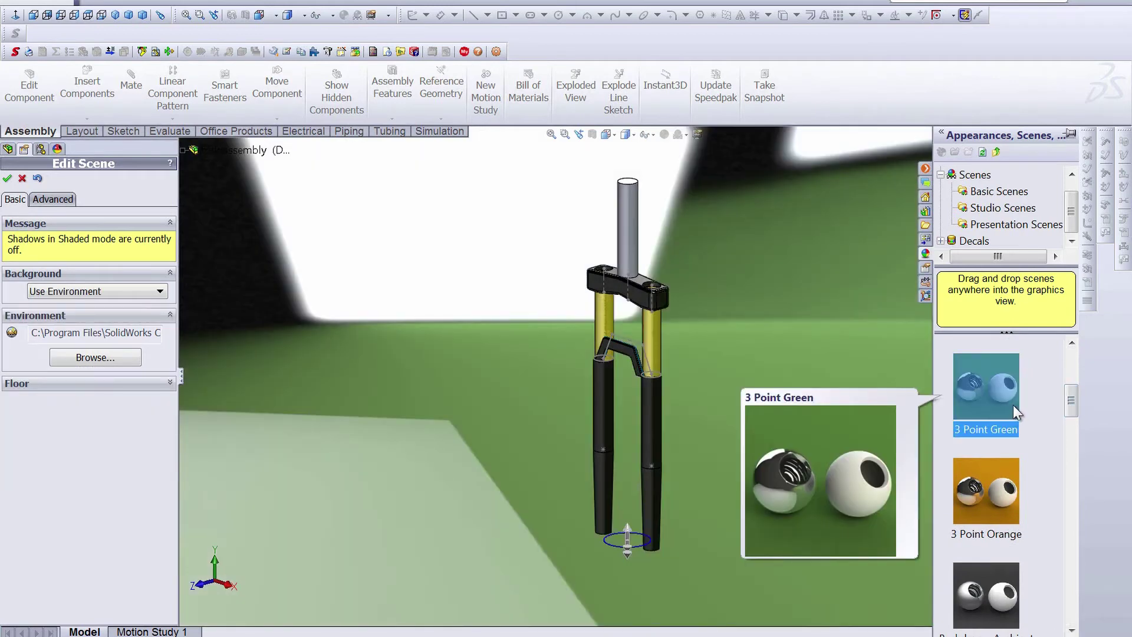
# Apply the 3 Point Orange scene to the fork assembly.
pyautogui.scroll(1, 1008, 490)
pyautogui.doubleClick(1004, 575)
pyautogui.moveTo(1004, 575)
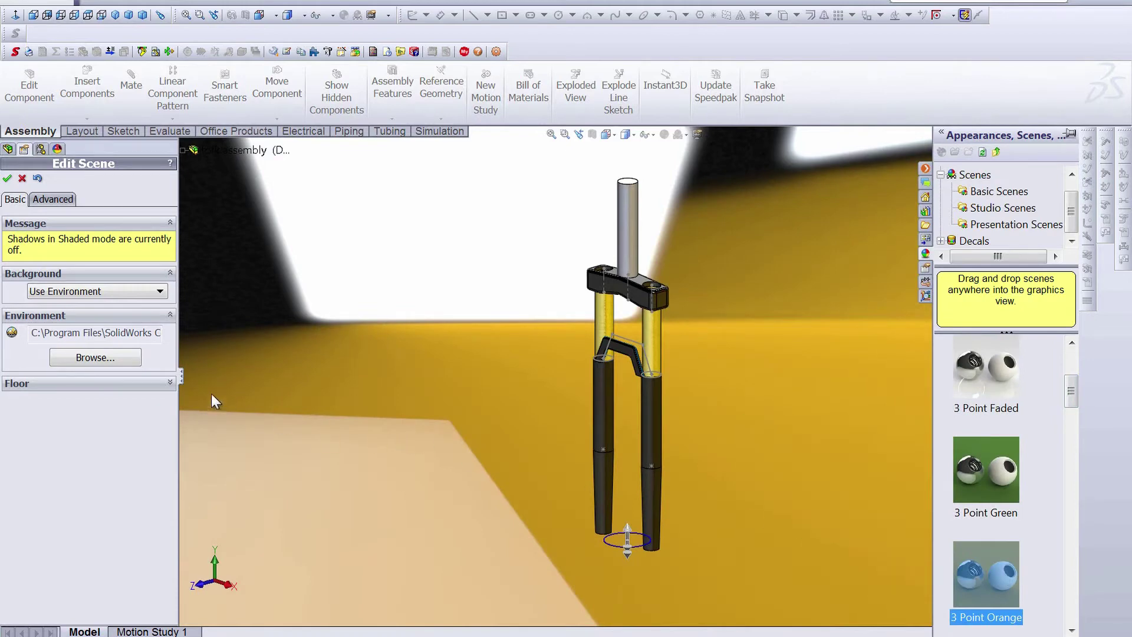
# Turn on floor reflections and shift the floor slightly below the fork legs with the floor handle.
pyautogui.click(169, 384)
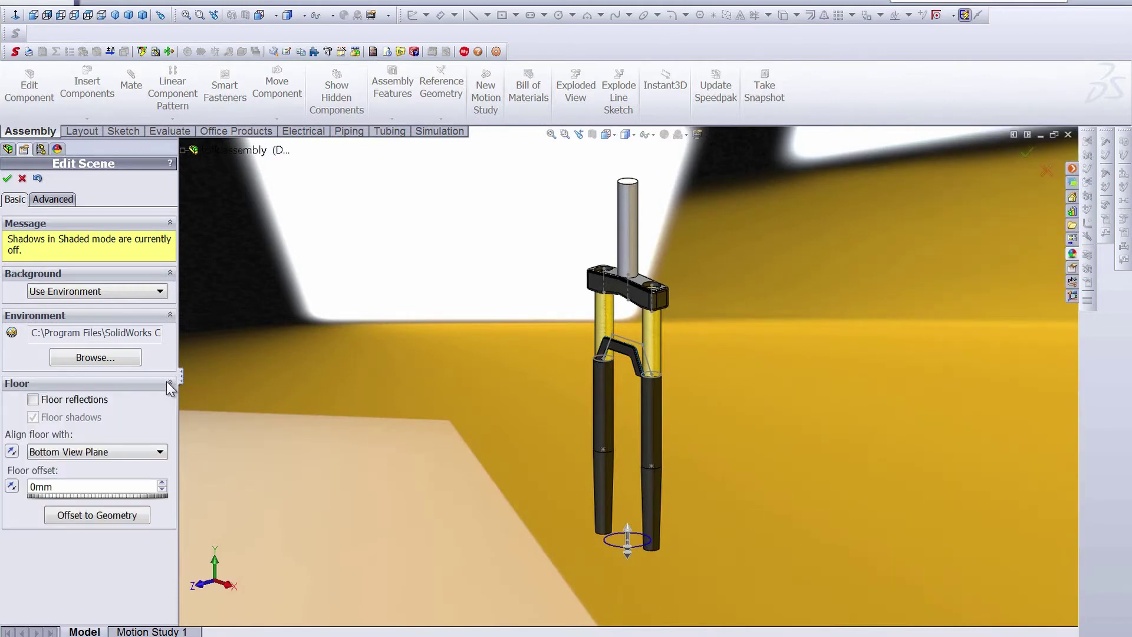
pyautogui.click(33, 400)
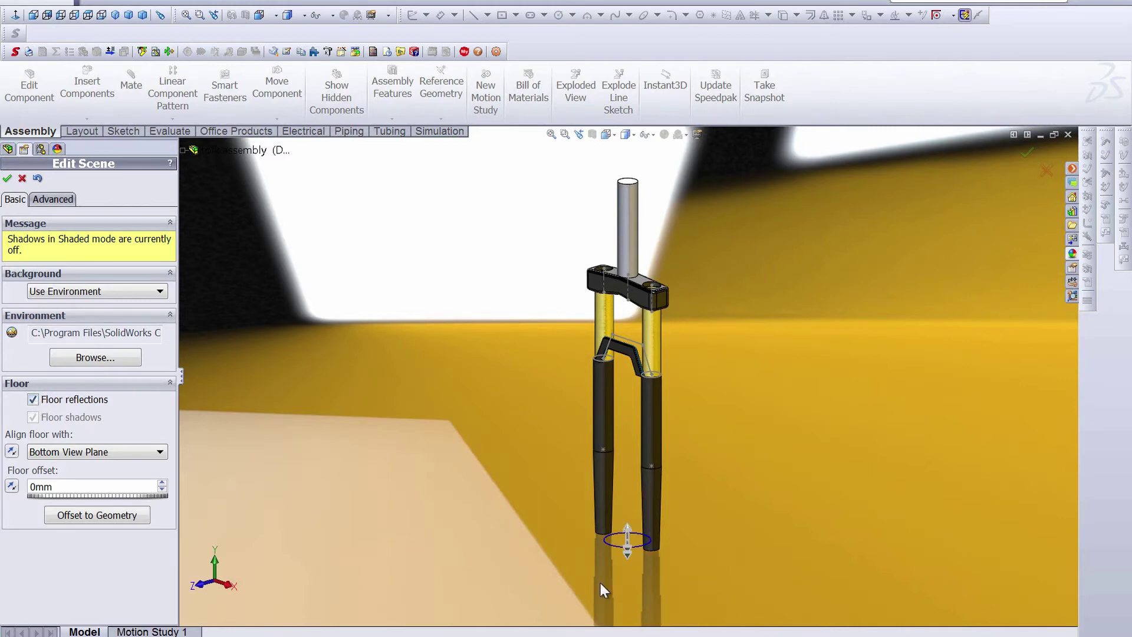
pyautogui.click(159, 452)
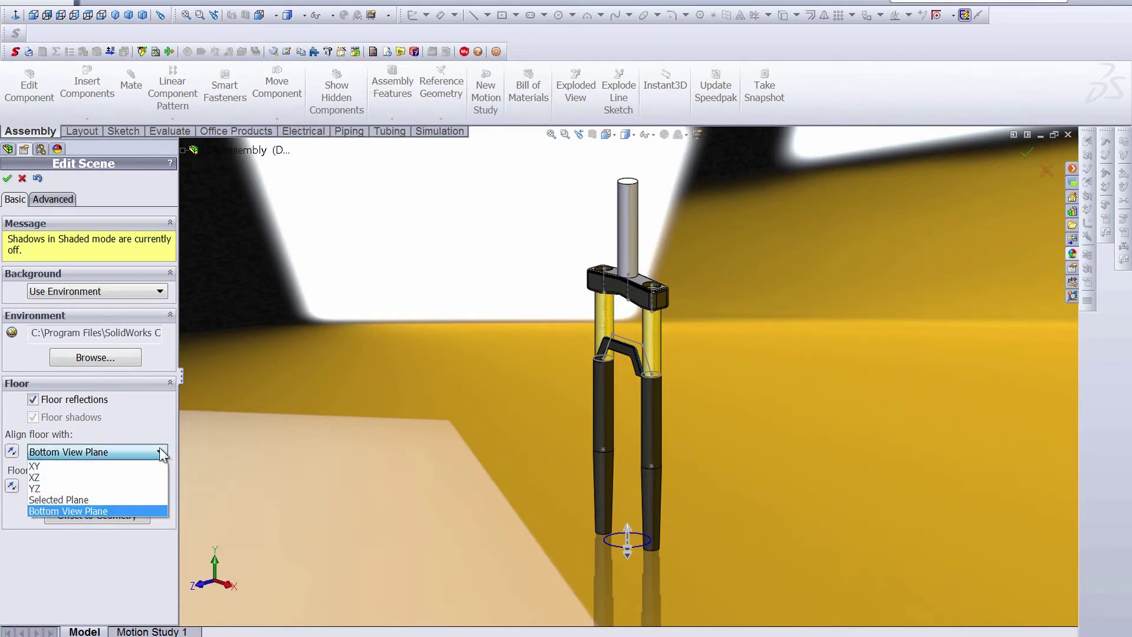
pyautogui.click(160, 448)
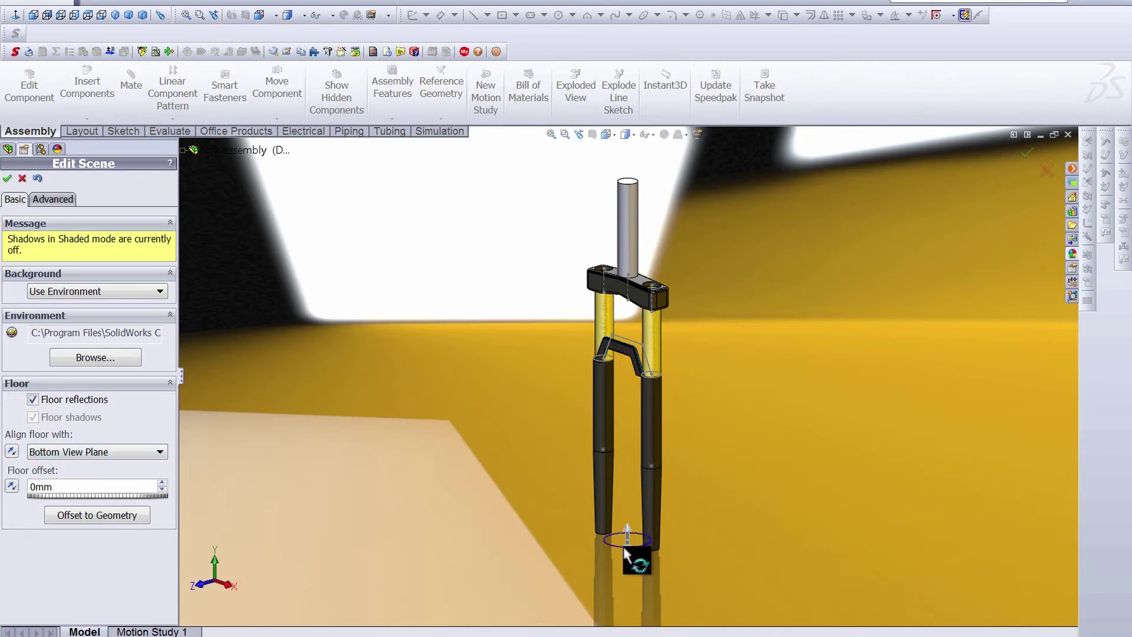
pyautogui.moveTo(627, 540)
pyautogui.mouseDown()
pyautogui.moveTo(620, 510)
pyautogui.moveTo(620, 606)
pyautogui.moveTo(621, 407)
pyautogui.moveTo(613, 541)
pyautogui.mouseUp()
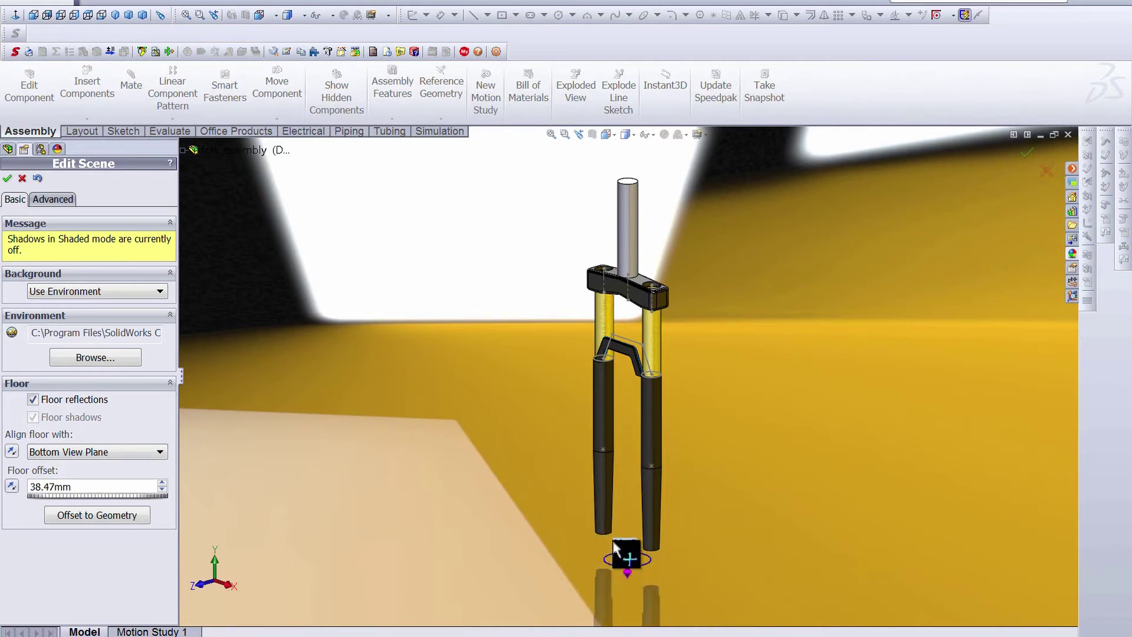
# Try aligning the scene floor with the XY, XZ and YZ planes in turn.
pyautogui.click(140, 452)
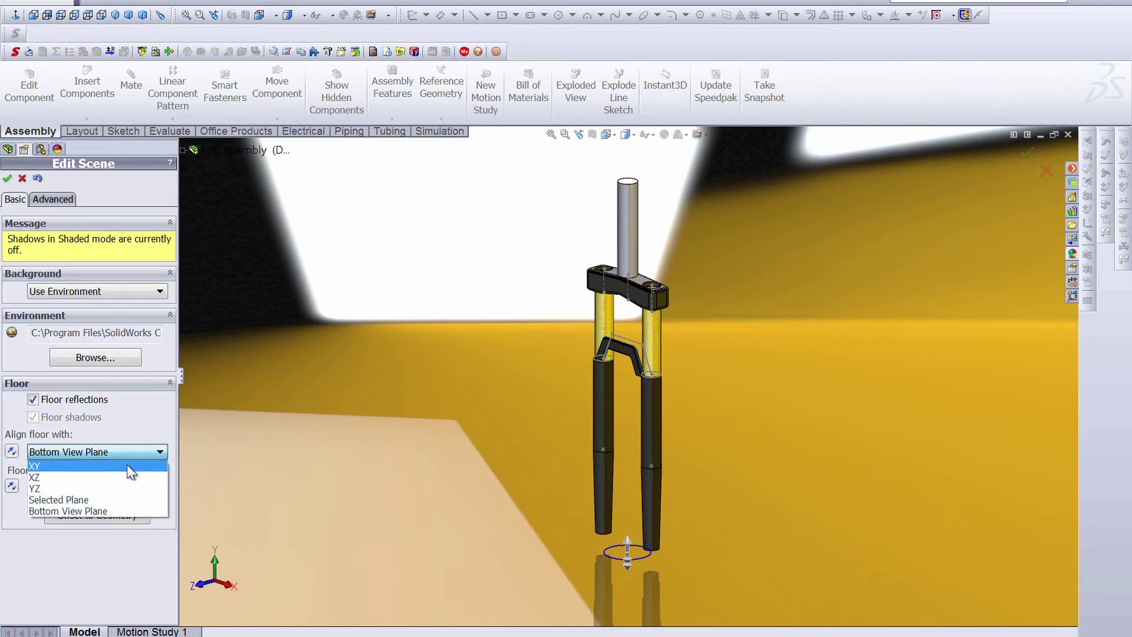
pyautogui.click(126, 465)
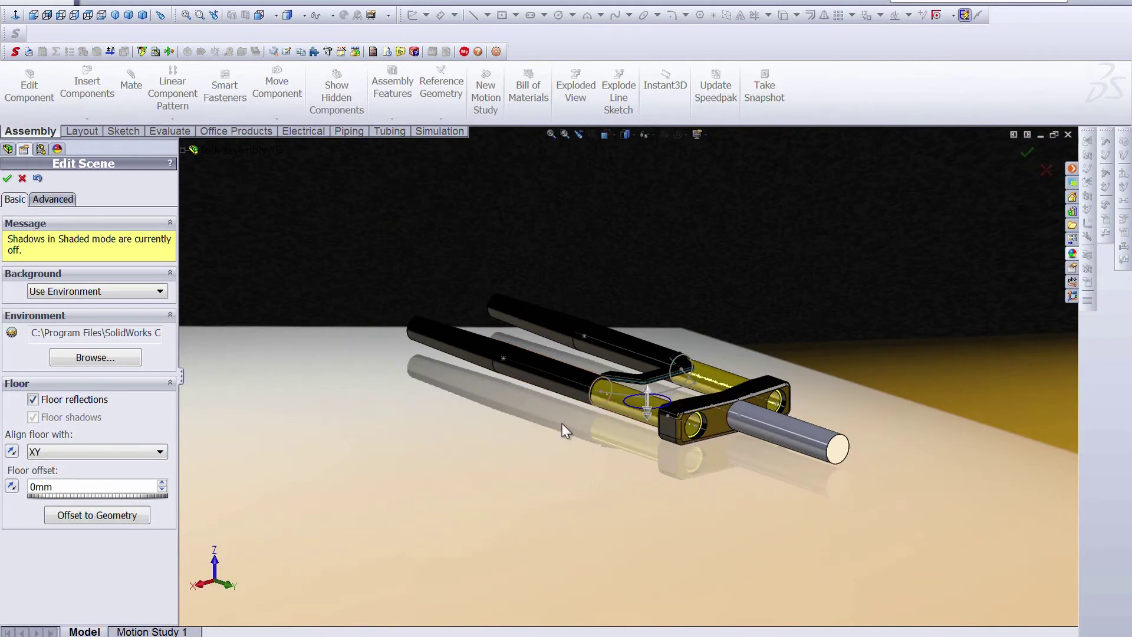
pyautogui.moveTo(562, 423); pyautogui.dragTo(567, 415, button='middle')
pyautogui.click(156, 453)
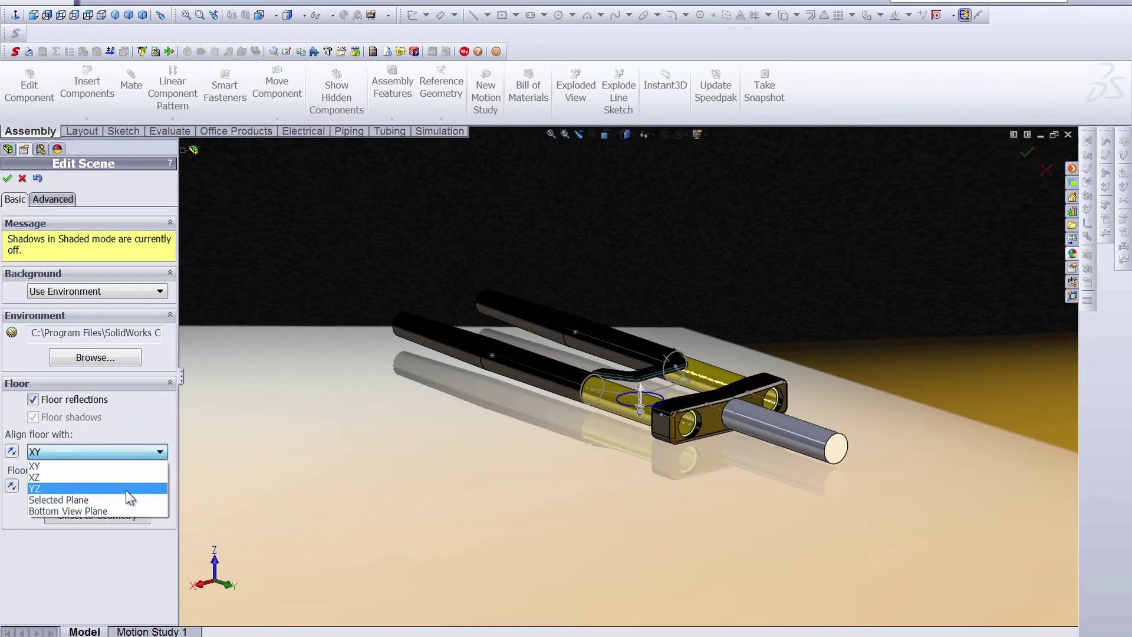
pyautogui.click(124, 475)
pyautogui.click(130, 452)
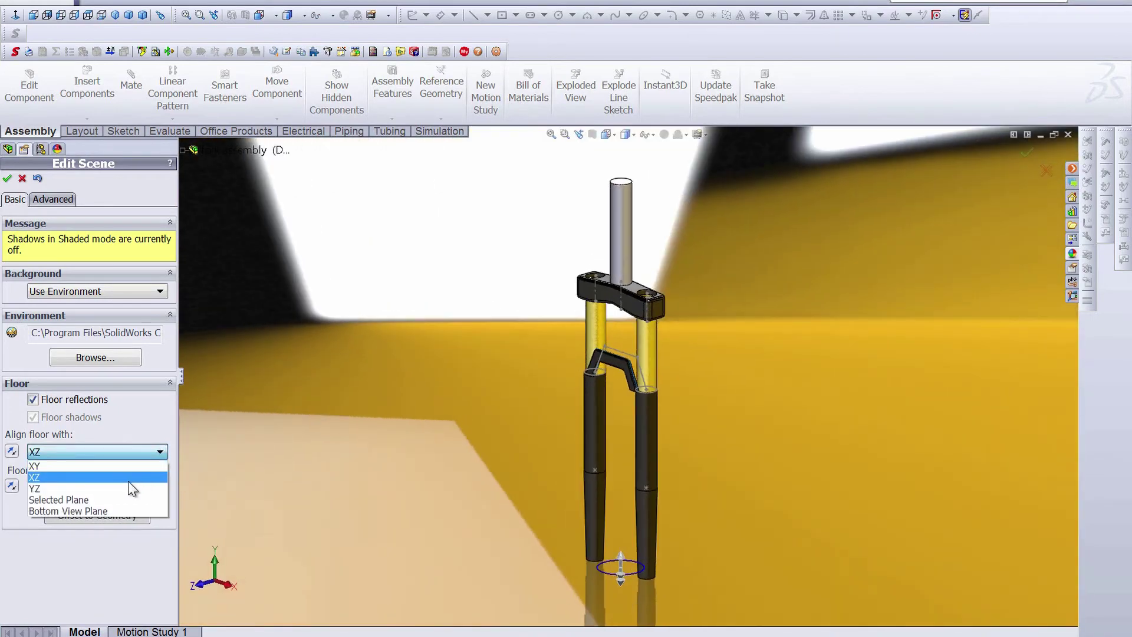
pyautogui.click(124, 484)
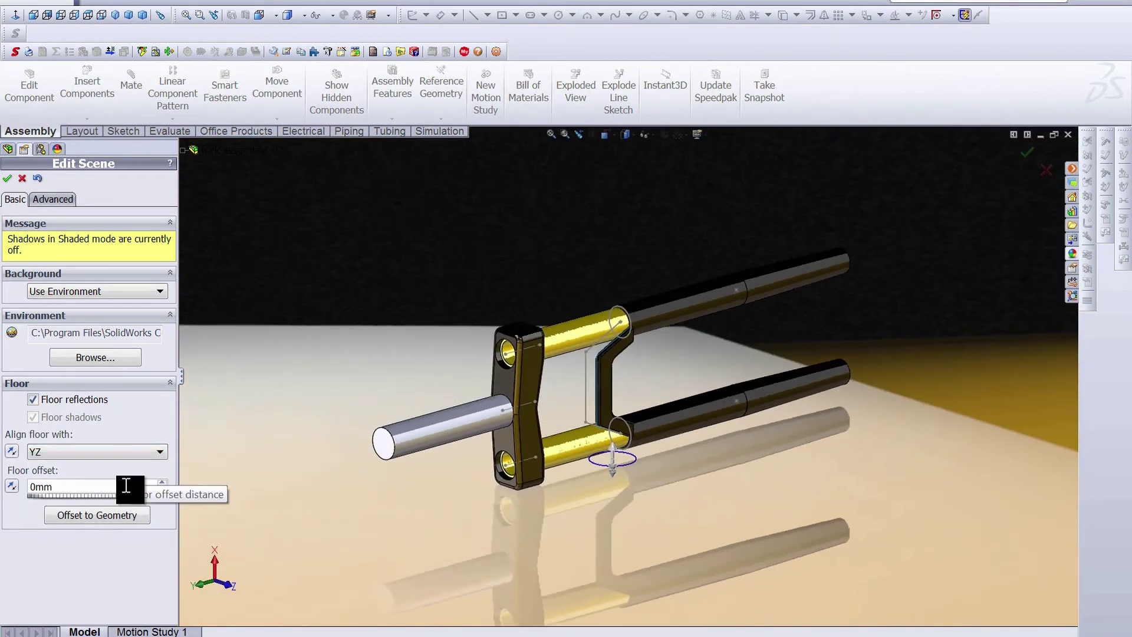
# Align the floor with a selected plane, using the assembly's Top Plane.
pyautogui.click(133, 454)
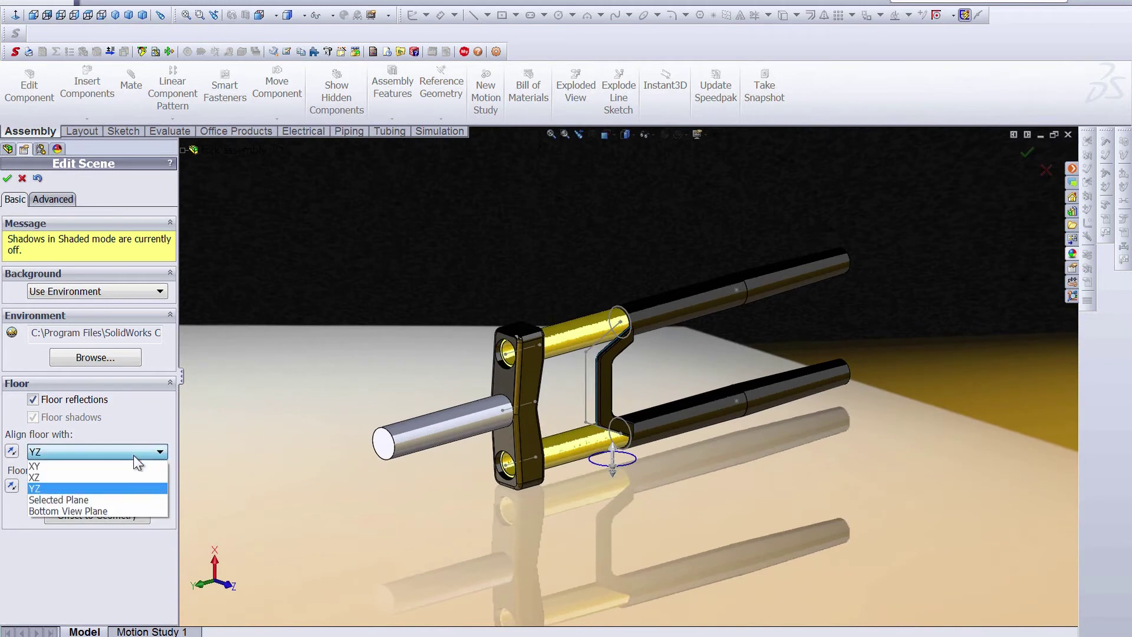
pyautogui.click(123, 498)
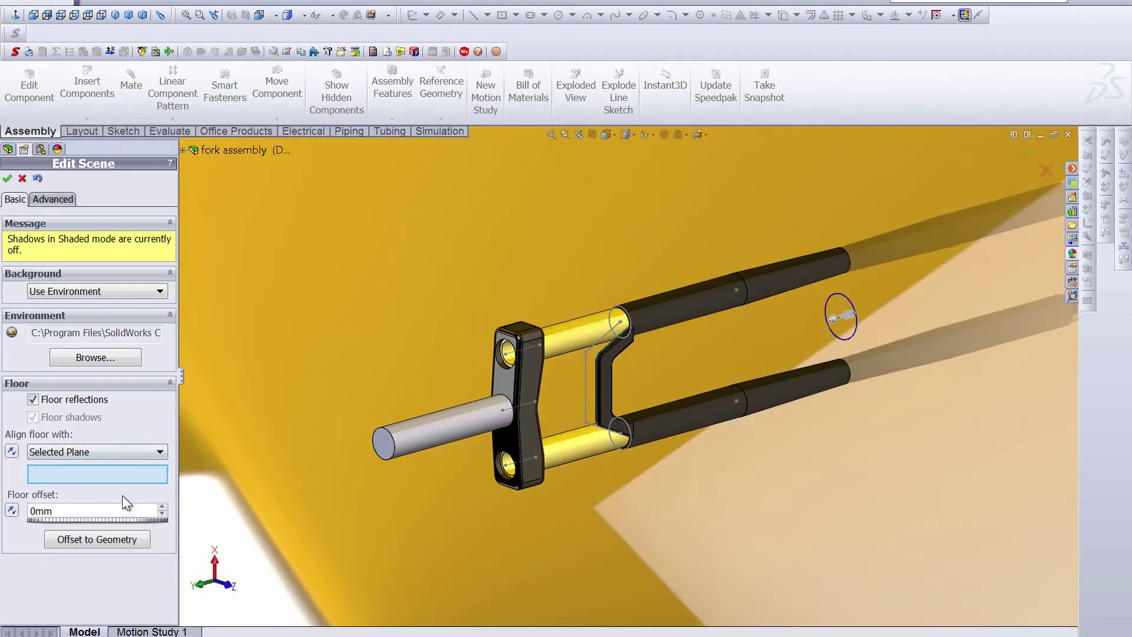
pyautogui.click(183, 150)
pyautogui.click(216, 215)
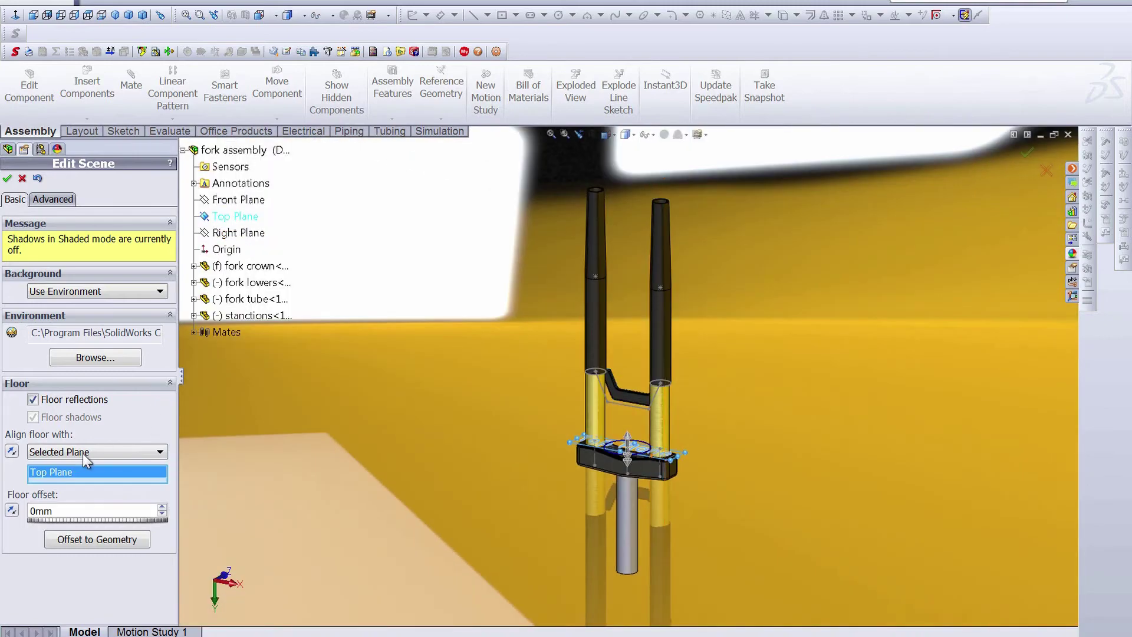
# Replace the Top Plane with the Right Plane as the floor's alignment reference.
pyautogui.rightClick(78, 472)
pyautogui.click(112, 504)
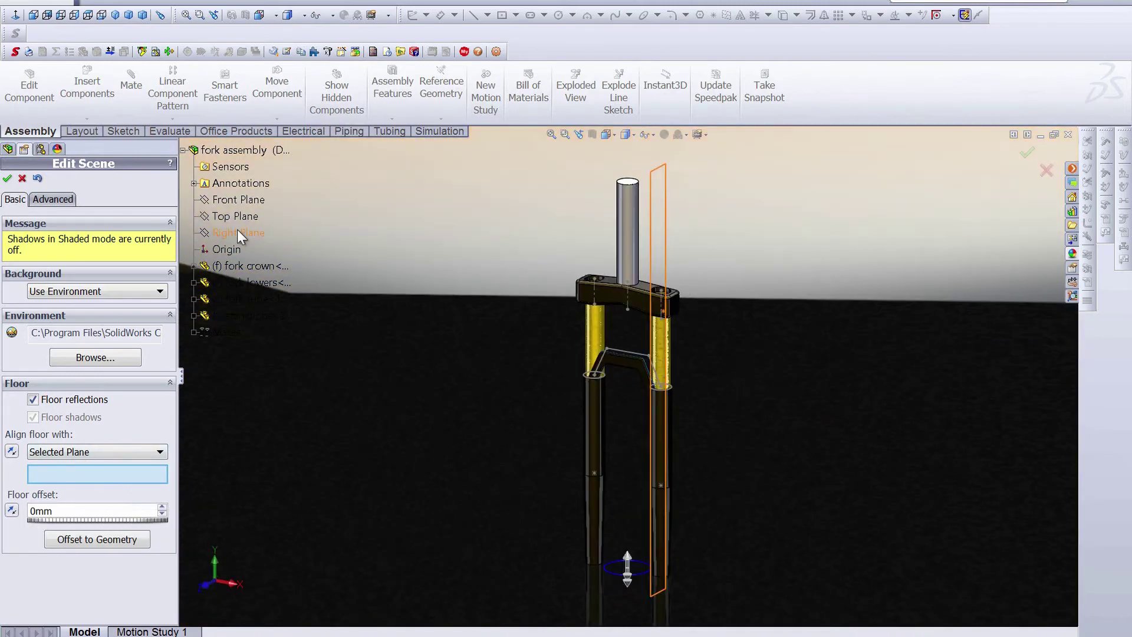
pyautogui.click(237, 230)
# Switch the floor alignment to Bottom View Plane and from there to XZ.
pyautogui.click(76, 452)
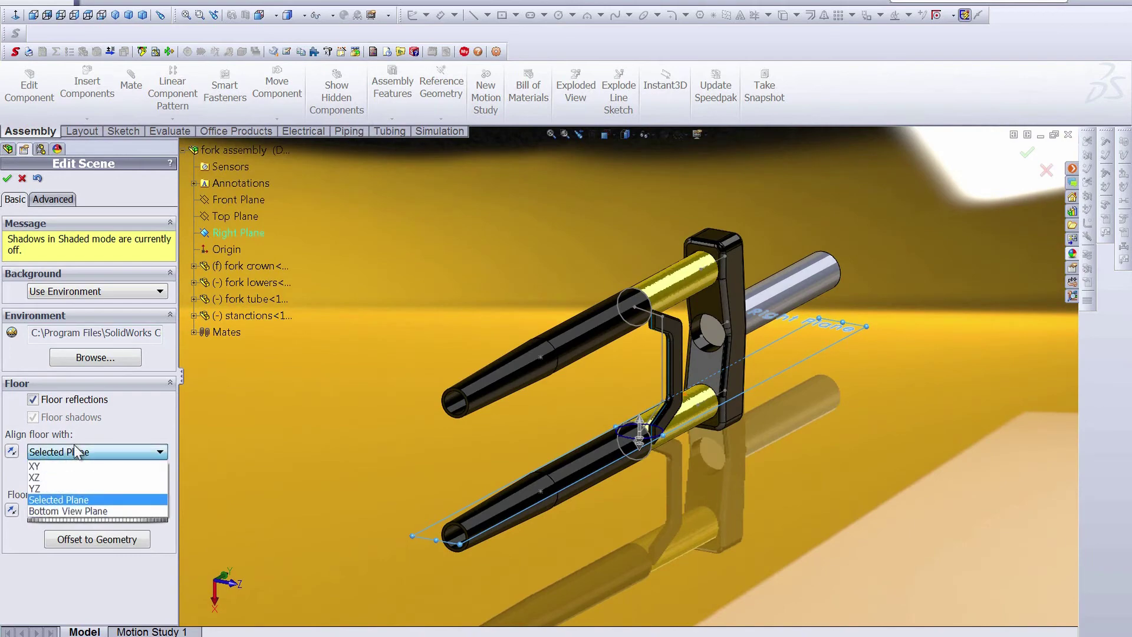
pyautogui.click(85, 515)
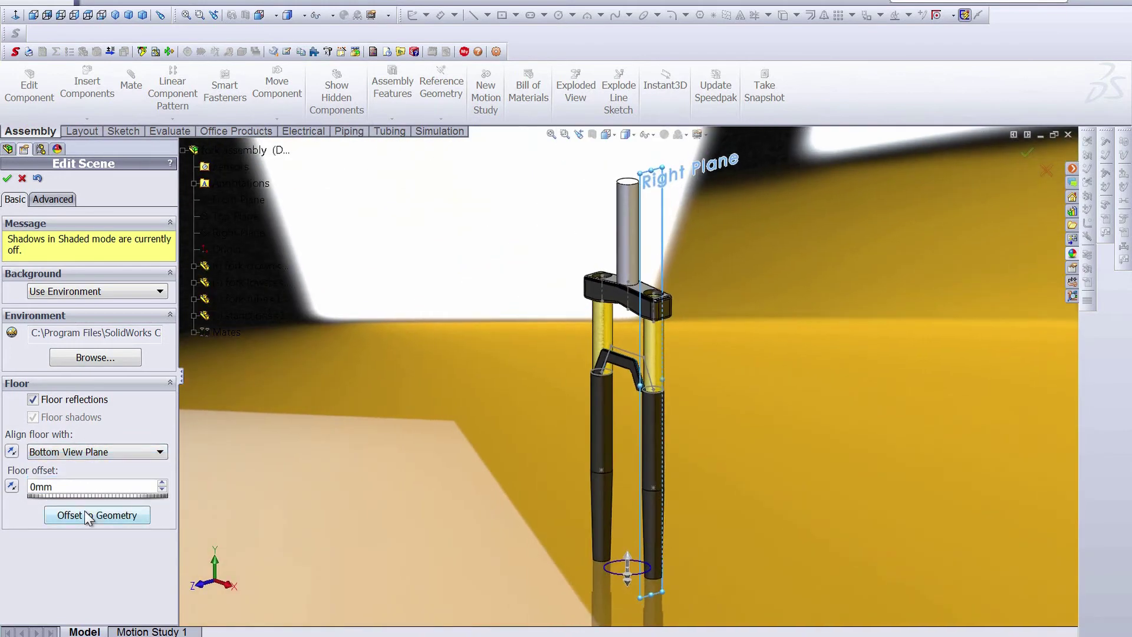
pyautogui.click(111, 451)
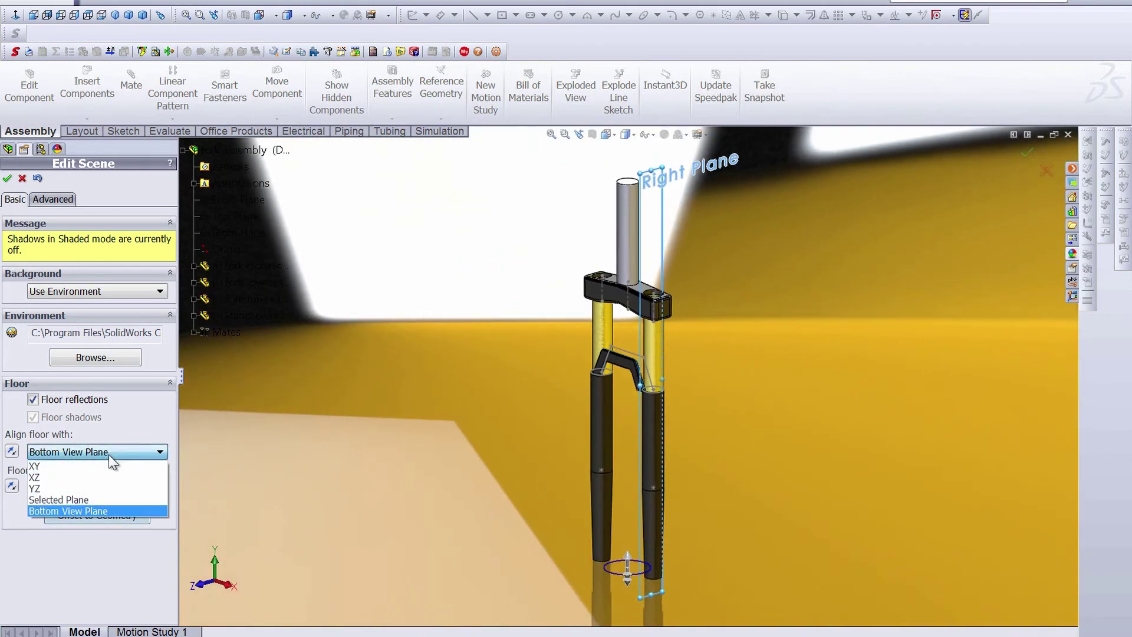
pyautogui.click(91, 481)
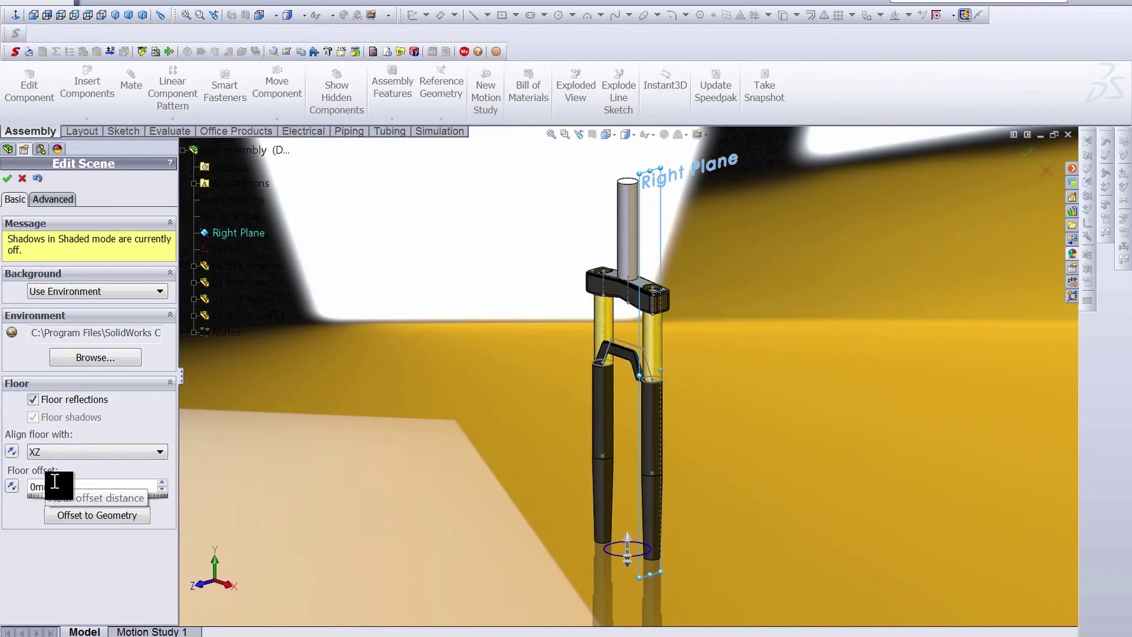
# Return the floor alignment to Selected Plane with the Top Plane as reference.
pyautogui.click(69, 454)
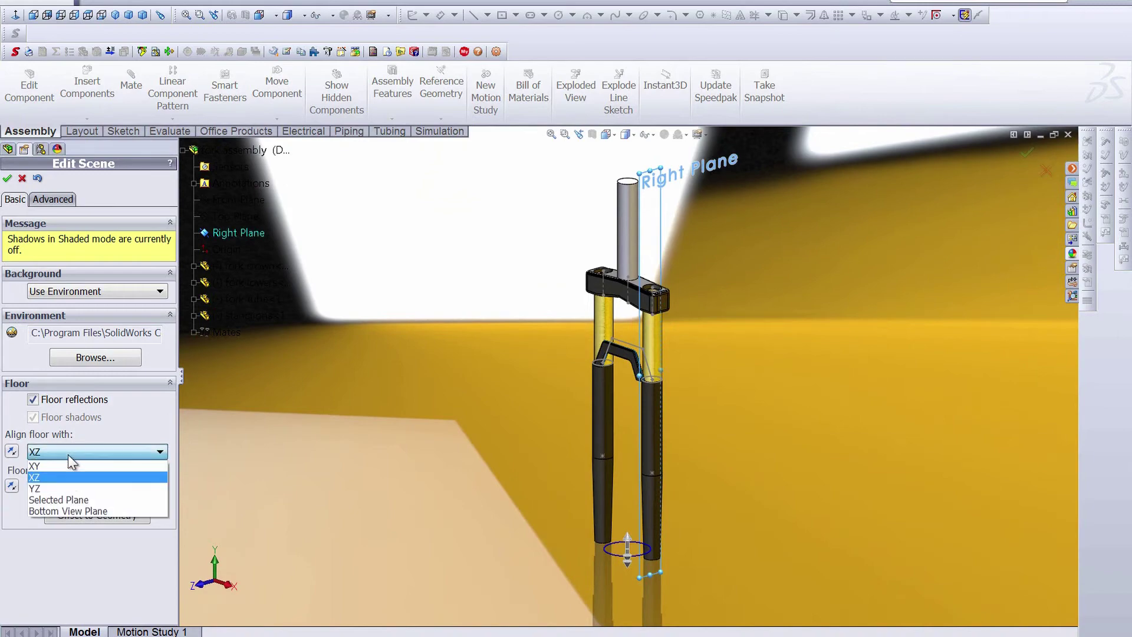
pyautogui.click(73, 499)
pyautogui.click(228, 218)
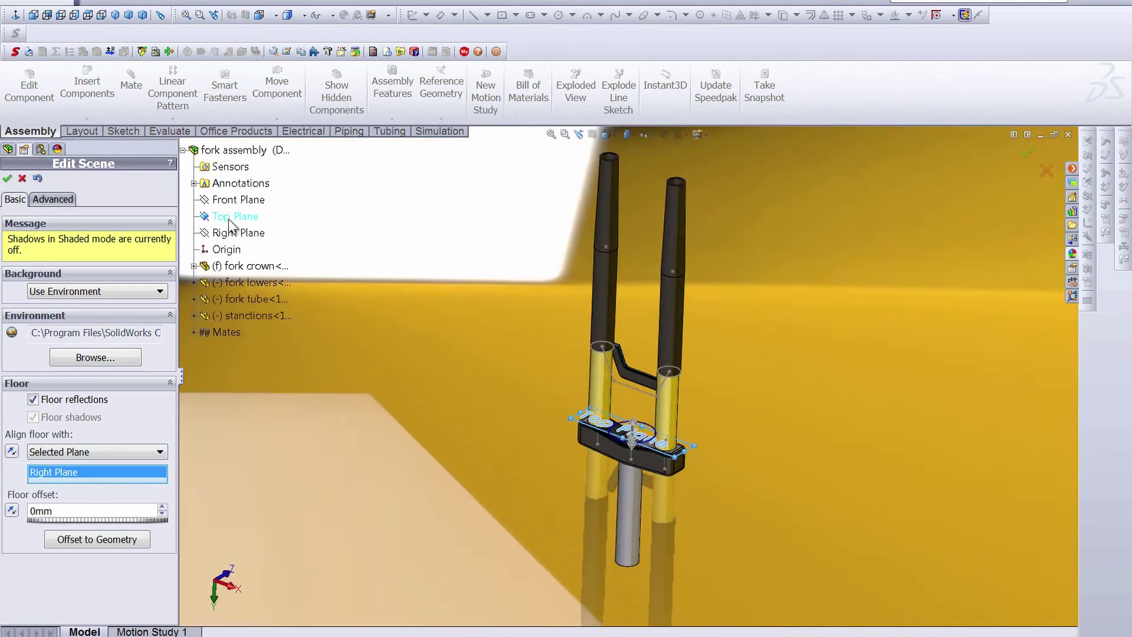
# Set the floor offset from the Top Plane to 100 mm, and offset the floor to the geometry.
pyautogui.moveTo(43, 520); pyautogui.dragTo(80, 517)
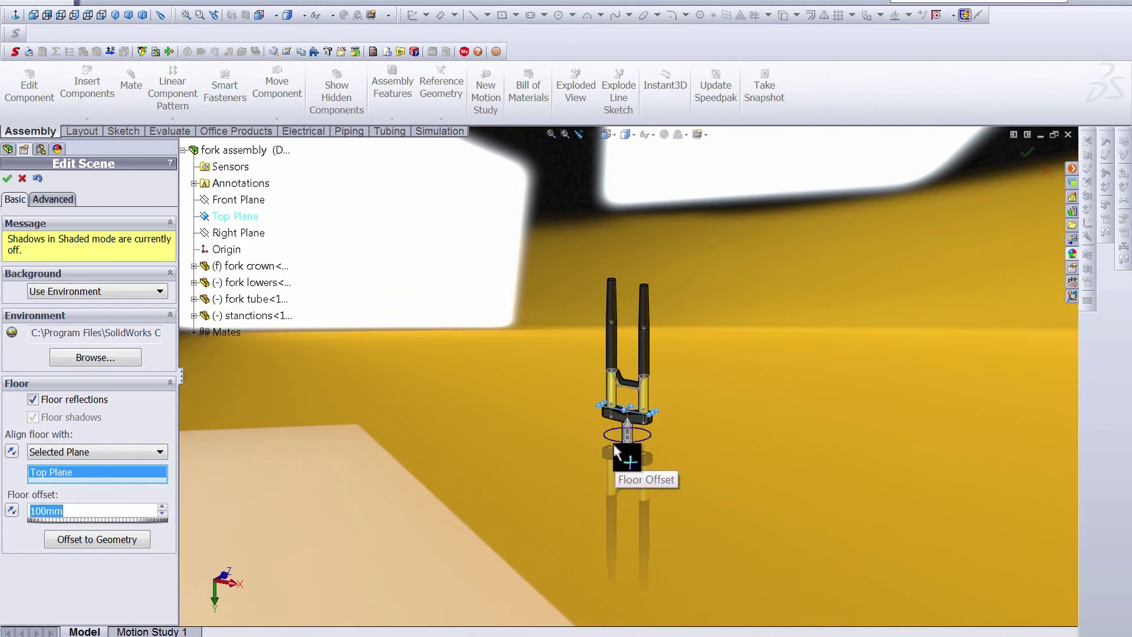
pyautogui.click(78, 541)
pyautogui.scroll(-5, 641, 463)
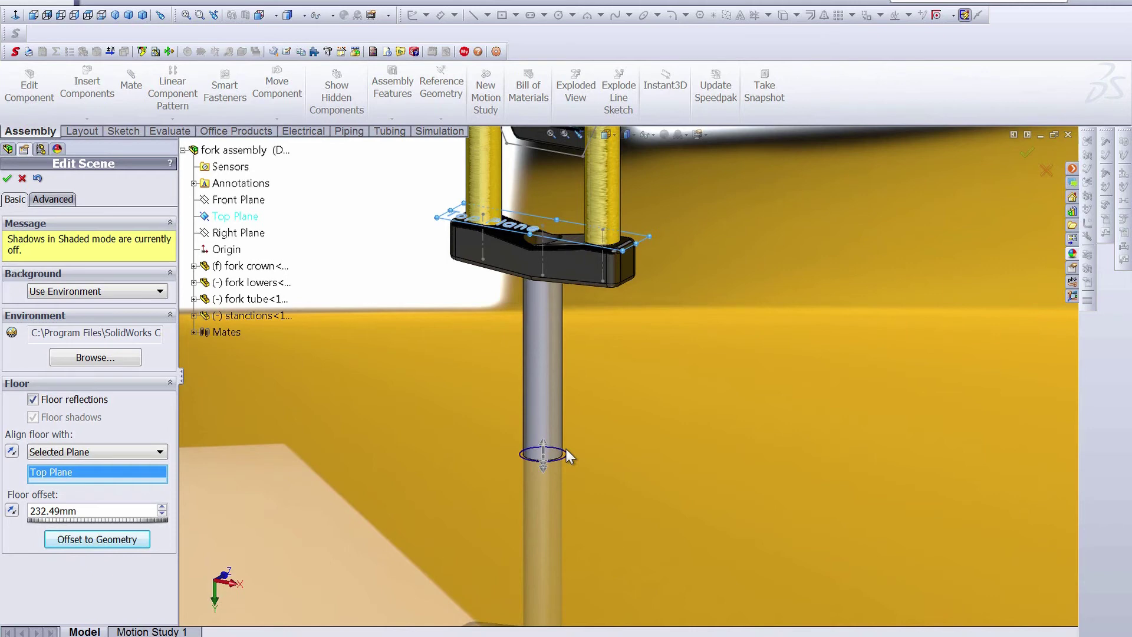
# Align the floor with the Bottom View Plane and rotate the environment to about 336 degrees with the floor ring.
pyautogui.click(141, 451)
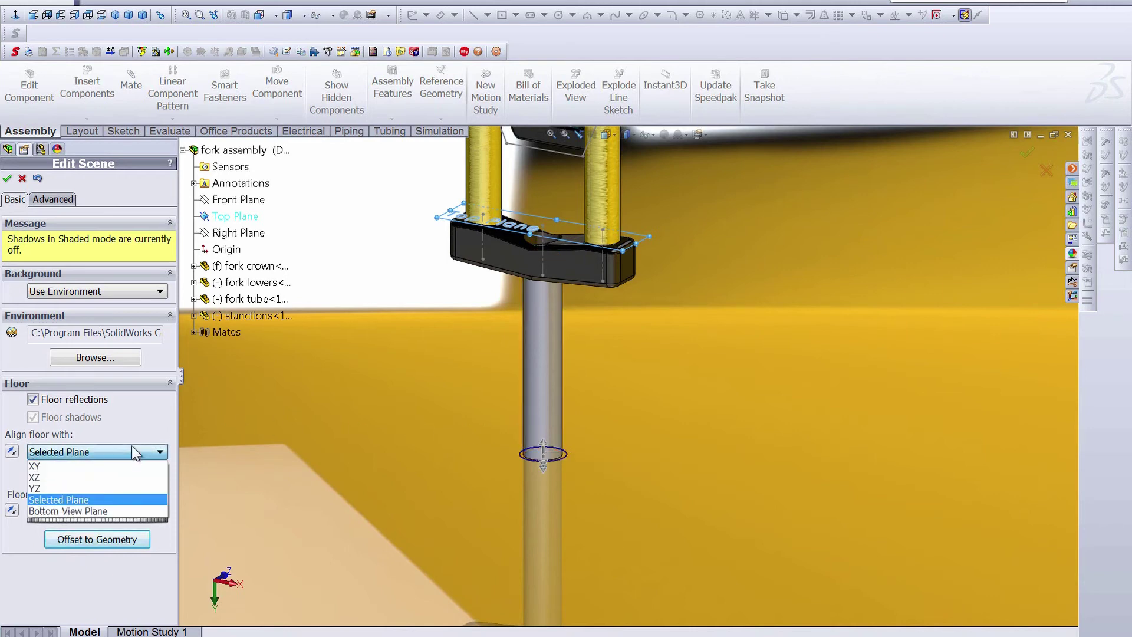
pyautogui.click(86, 511)
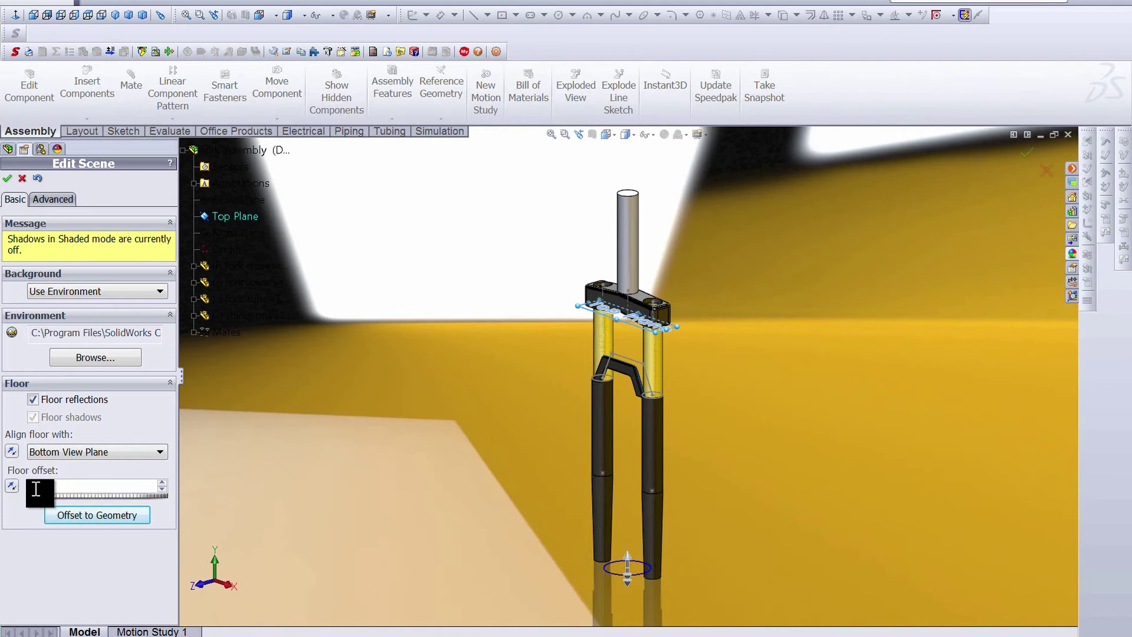
pyautogui.click(36, 489)
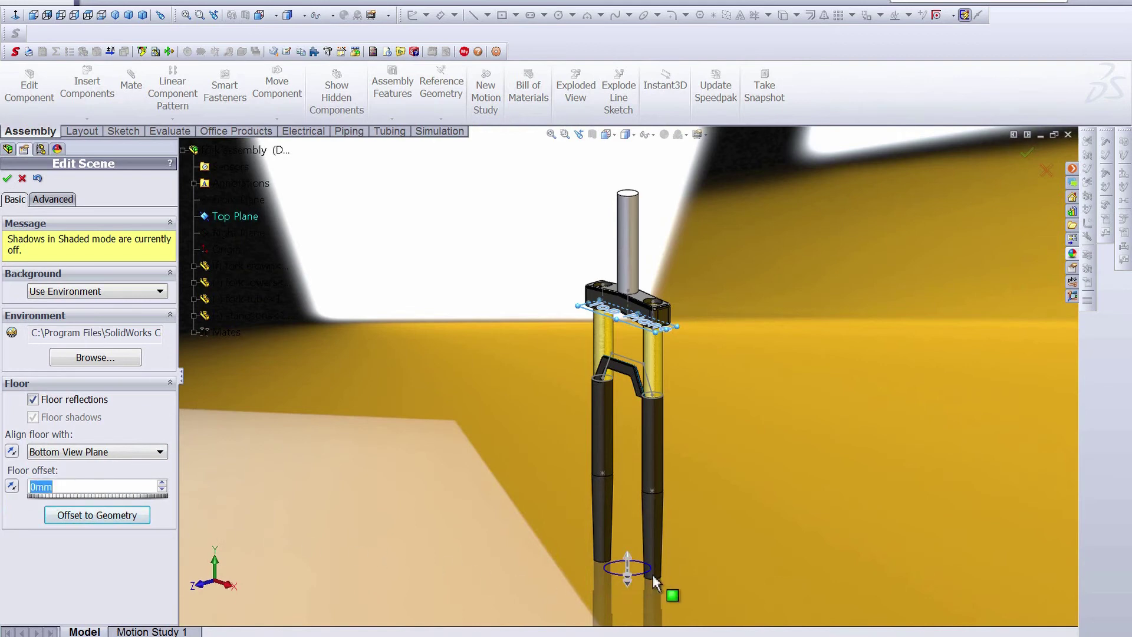
pyautogui.moveTo(641, 573); pyautogui.dragTo(702, 601)
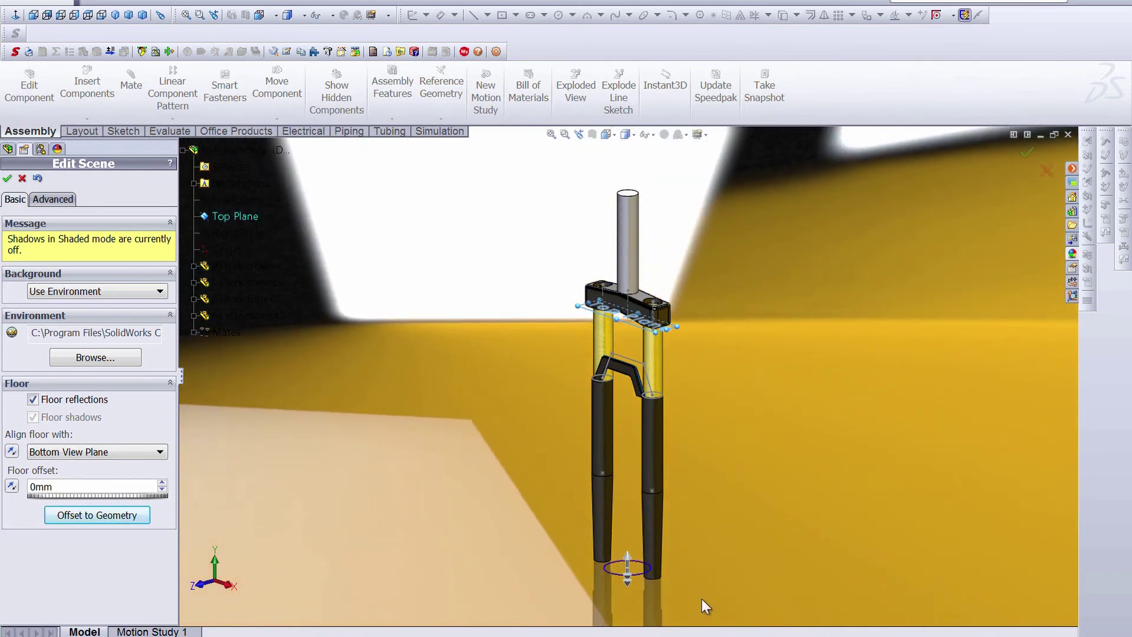
# Rotate the environment to about 321 degrees and turn off automatic floor sizing in the advanced scene settings.
pyautogui.click(52, 201)
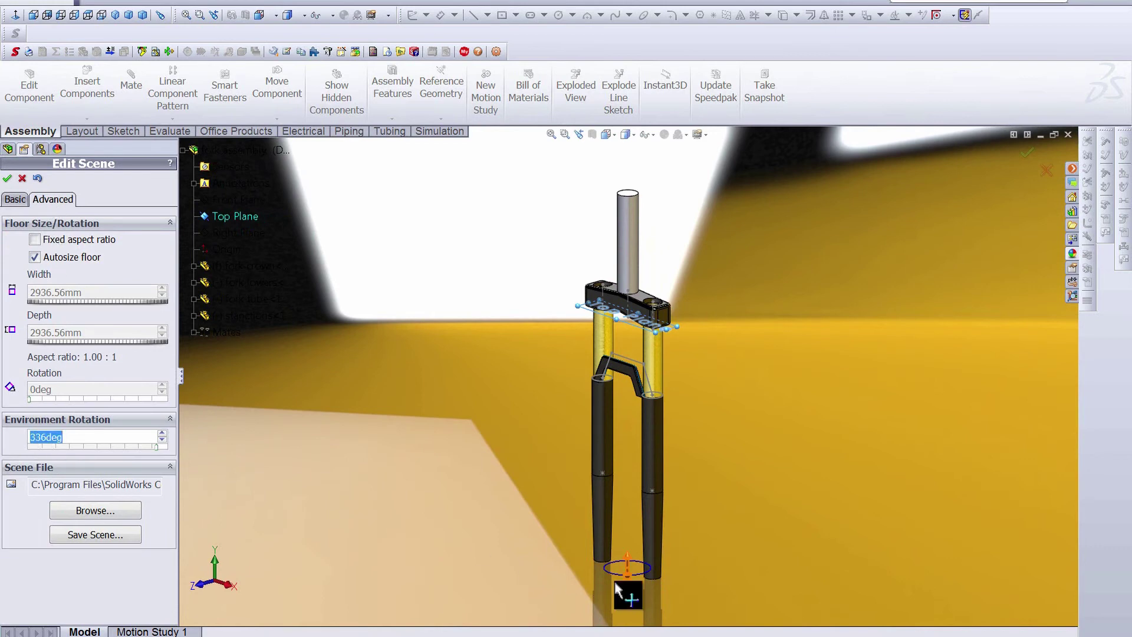
pyautogui.moveTo(611, 572)
pyautogui.mouseDown()
pyautogui.moveTo(662, 574)
pyautogui.moveTo(615, 586)
pyautogui.moveTo(586, 577)
pyautogui.moveTo(639, 578)
pyautogui.moveTo(611, 576)
pyautogui.mouseUp()
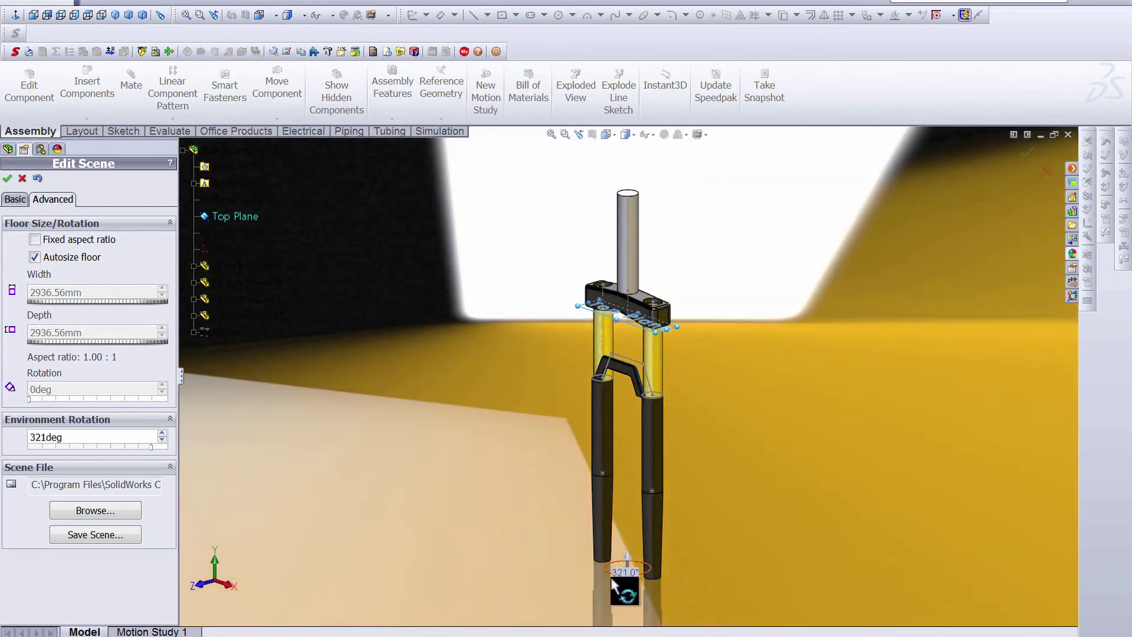
pyautogui.click(35, 258)
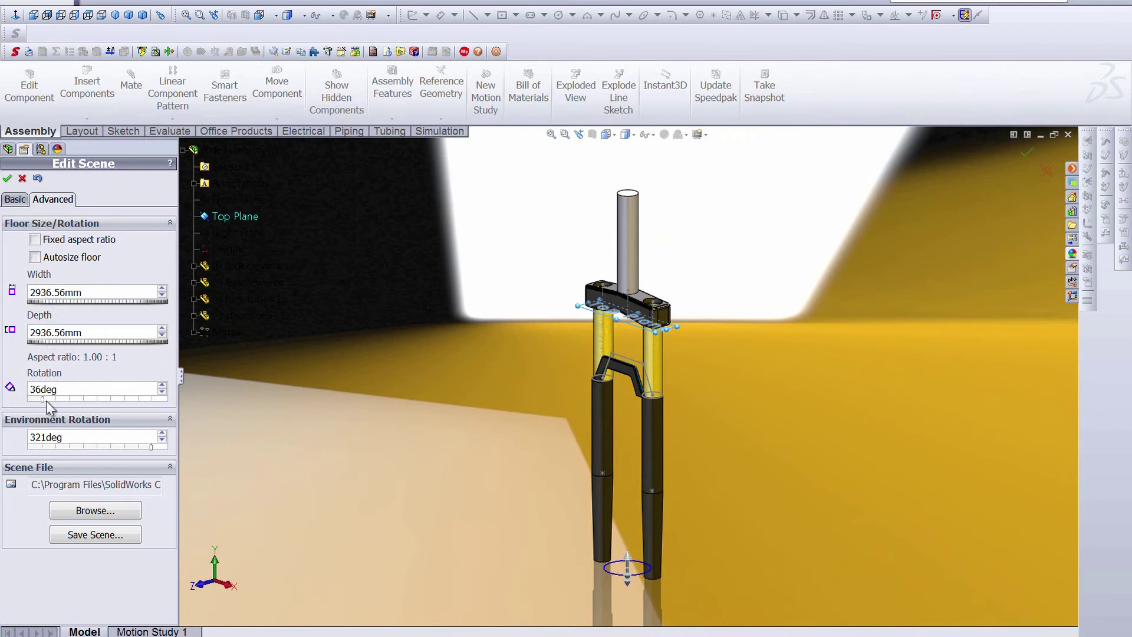
# Set the floor rotation to 180 degrees and the environment rotation to 336 degrees in the advanced scene settings.
pyautogui.moveTo(76, 402); pyautogui.dragTo(111, 406)
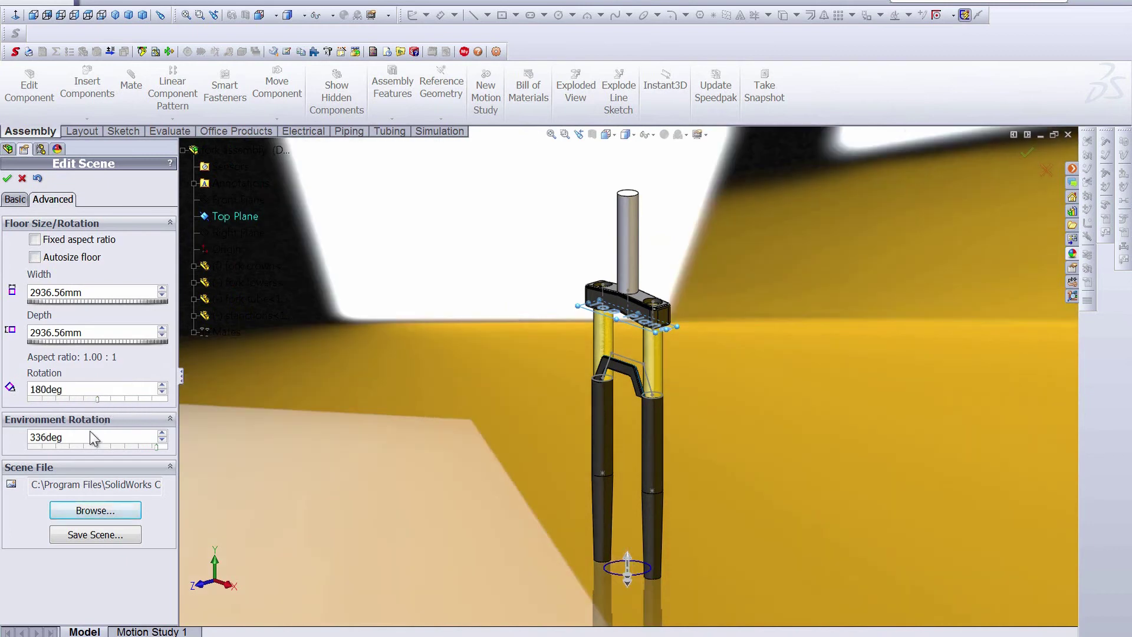
# Load the 23 dusty antique scene file from the 02 studio scenes folder, and view the scene saving dialog without saving.
pyautogui.click(95, 510)
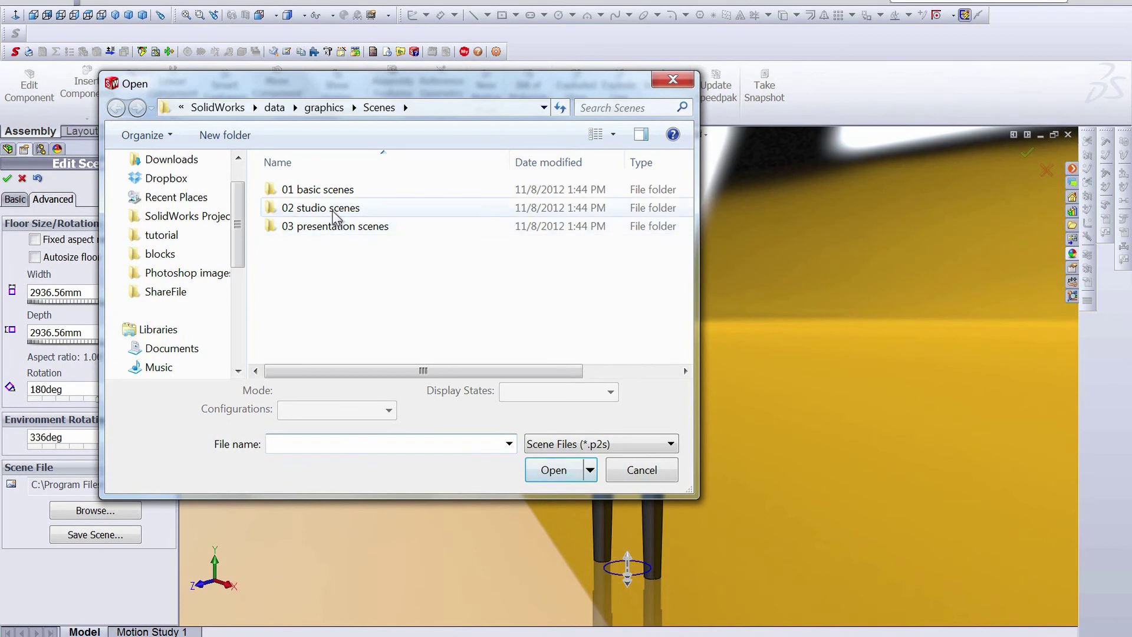
pyautogui.doubleClick(320, 207)
pyautogui.click(330, 244)
pyautogui.doubleClick(330, 244)
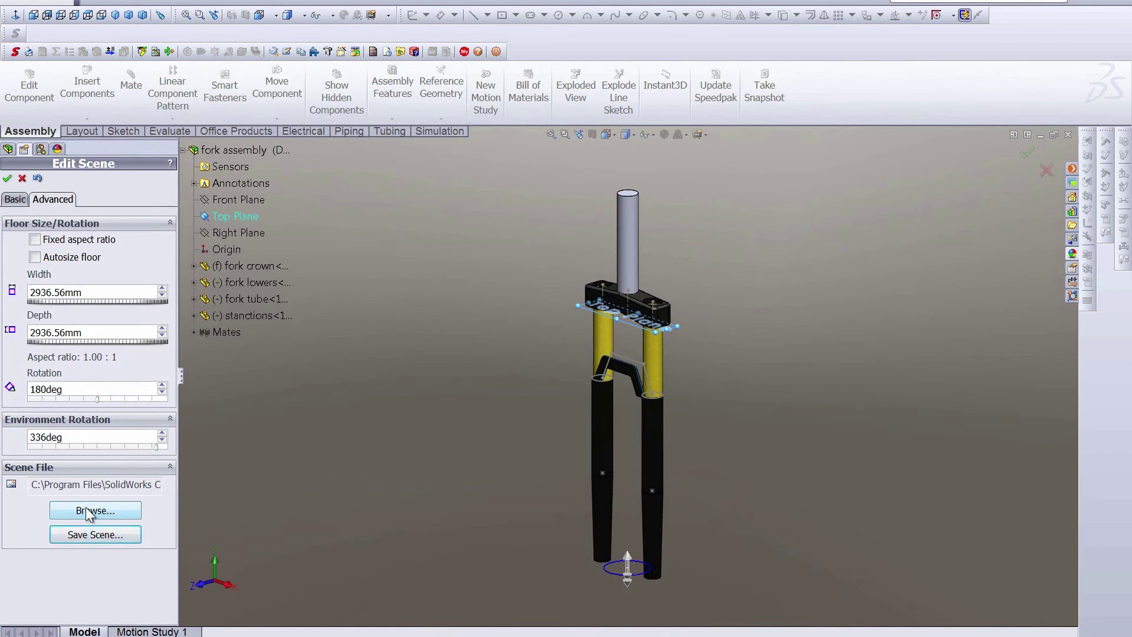
pyautogui.click(86, 534)
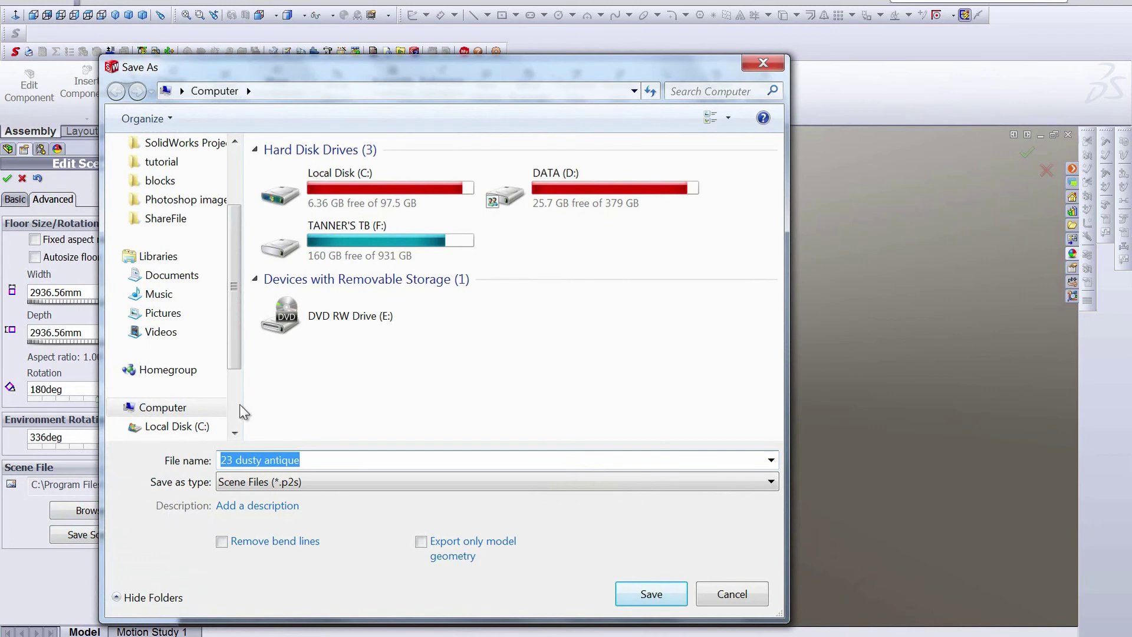
pyautogui.click(737, 600)
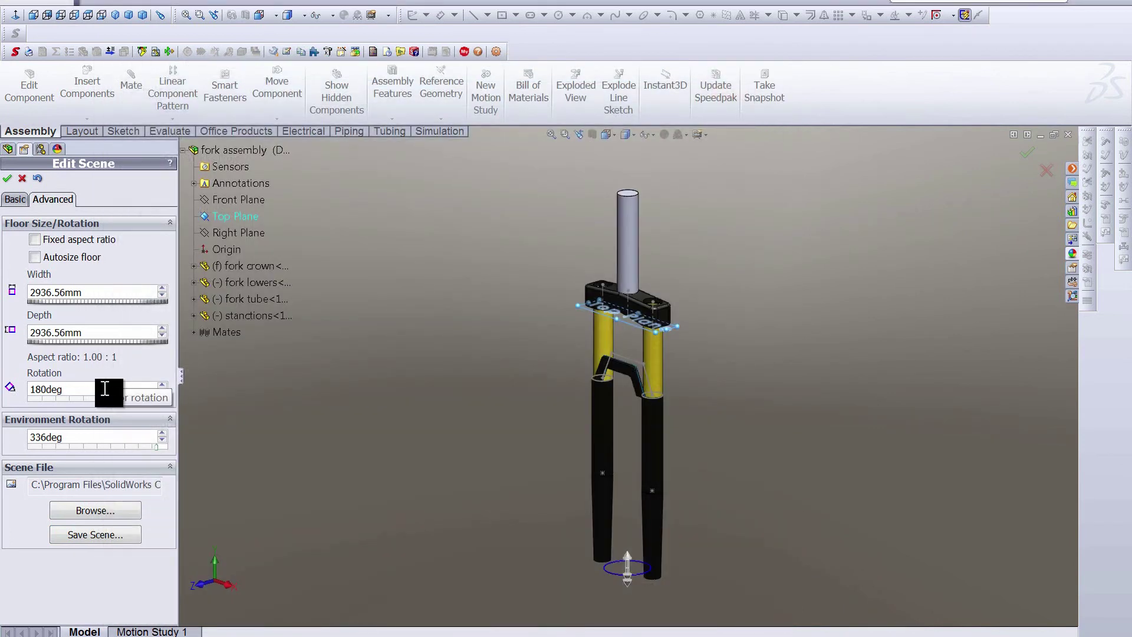
# Return to the basic scene settings and apply the 3 Point Orange scene from the scene library.
pyautogui.click(14, 199)
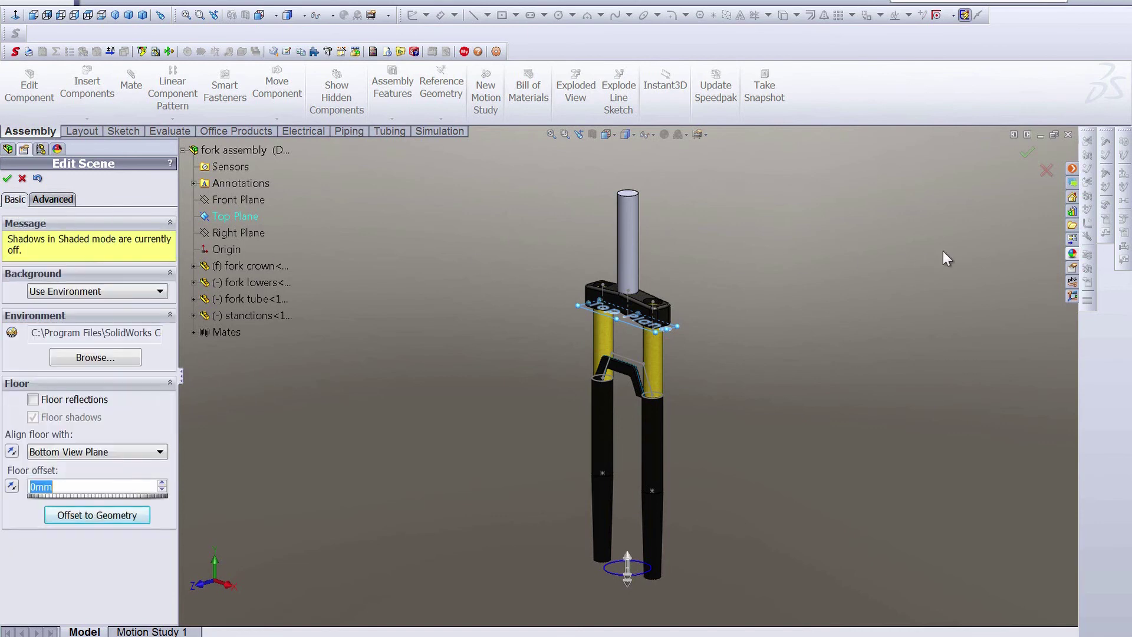
pyautogui.click(1071, 256)
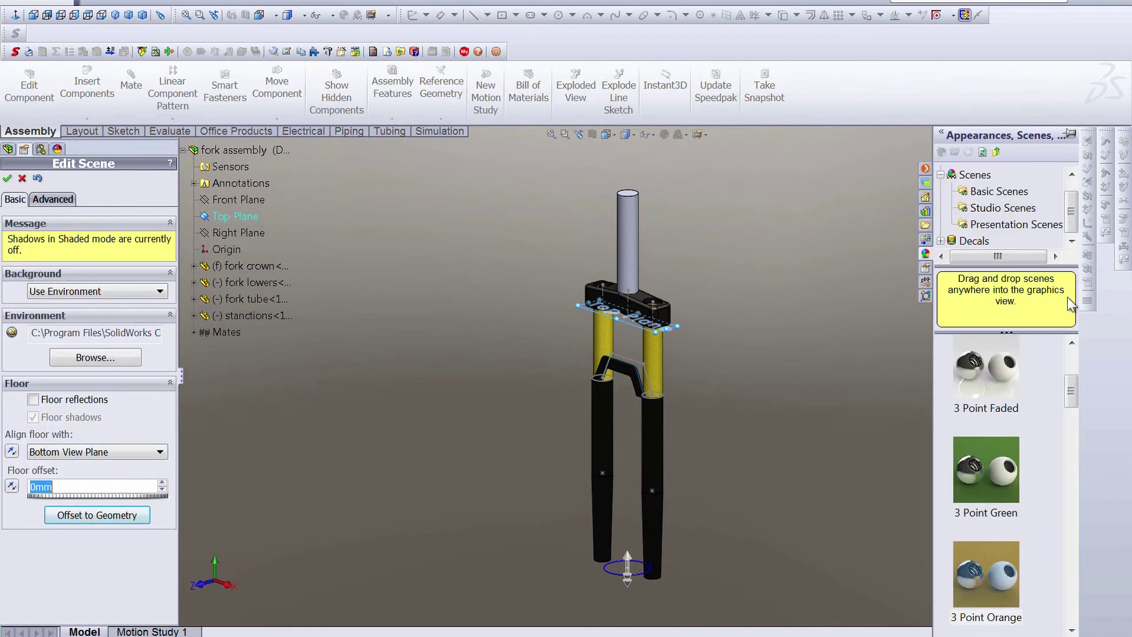
pyautogui.moveTo(1072, 392); pyautogui.dragTo(1072, 388)
pyautogui.moveTo(1072, 425); pyautogui.dragTo(1072, 407)
pyautogui.doubleClick(996, 433)
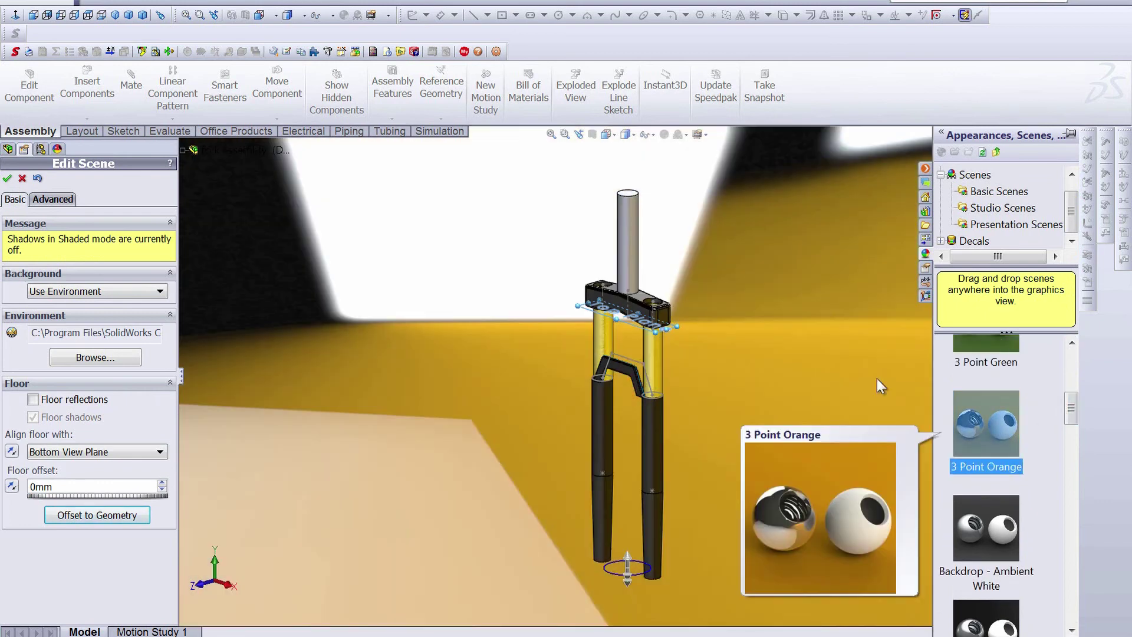
# Turn on floor reflections, accept the scene edits, and return to the assembly's feature tree.
pyautogui.click(32, 399)
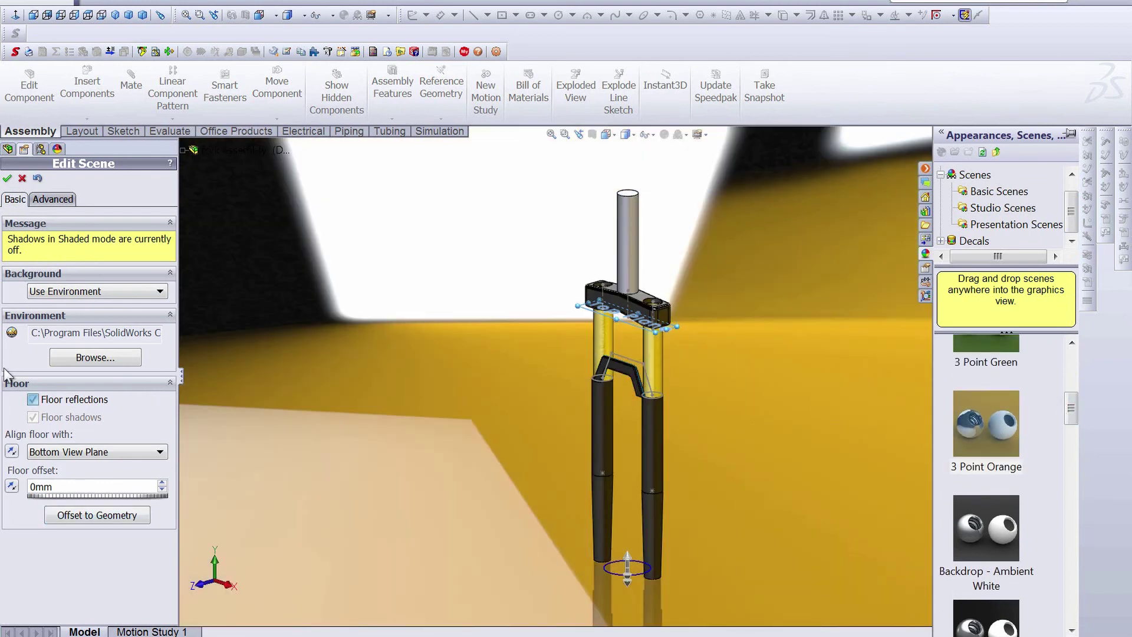
pyautogui.click(7, 180)
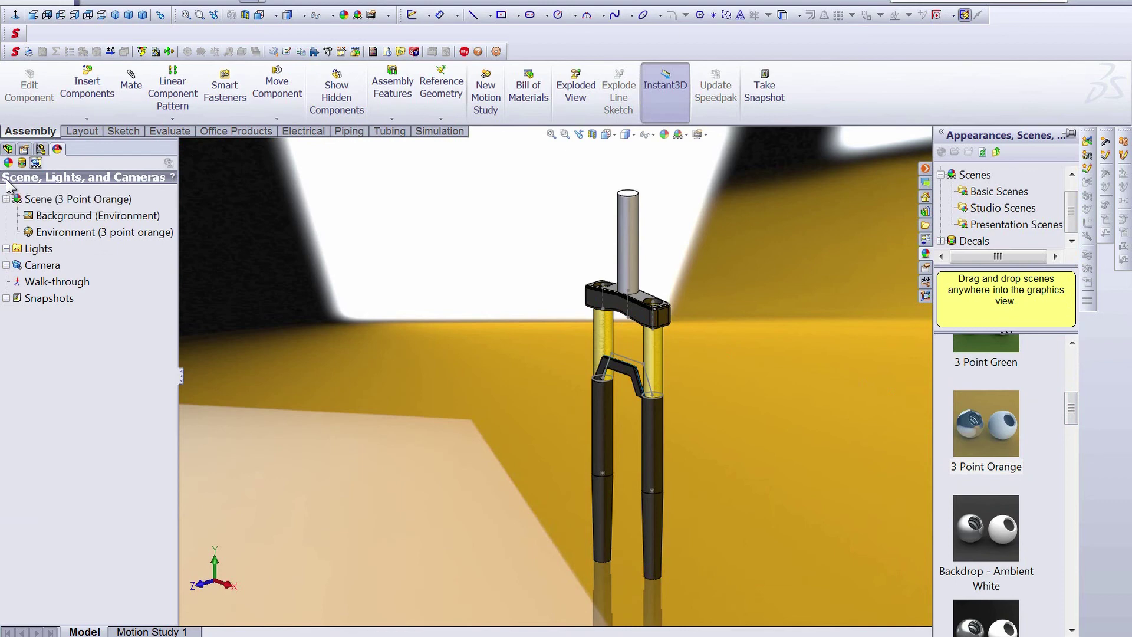
pyautogui.click(8, 149)
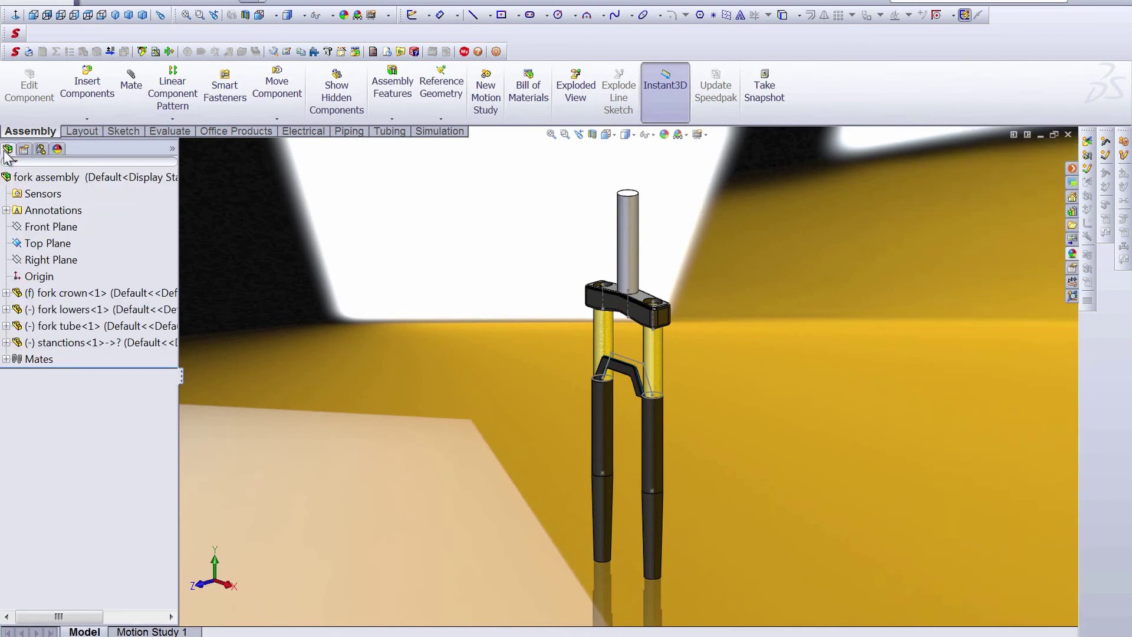